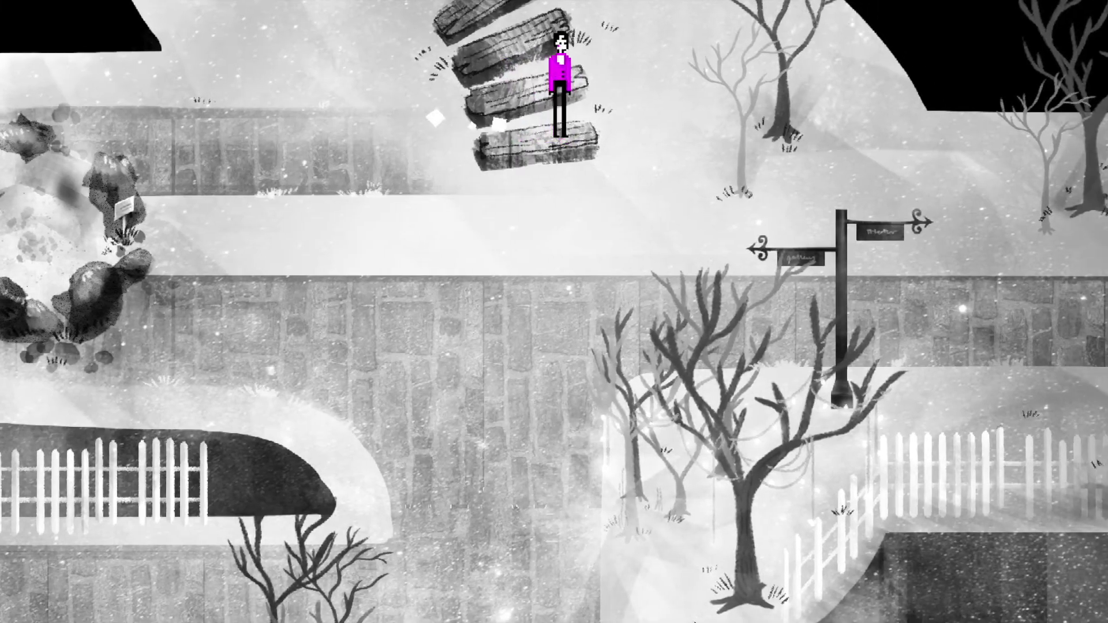
Walk Dorian off the planks, left to the rock ring, then right off the screen edge
key(Down)
key(Left)
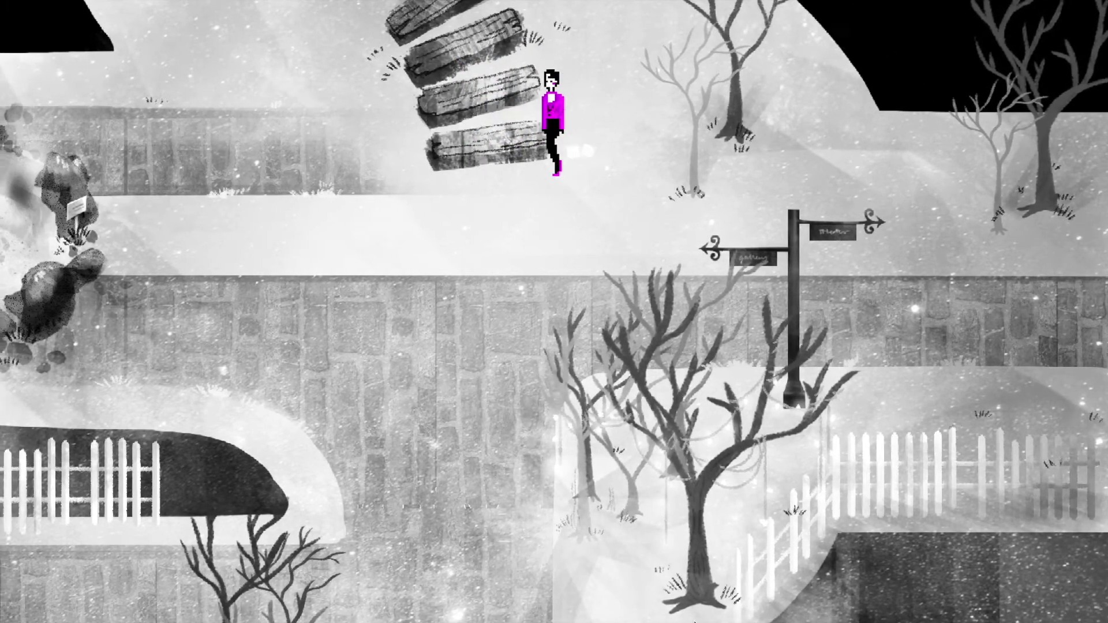
key(Left)
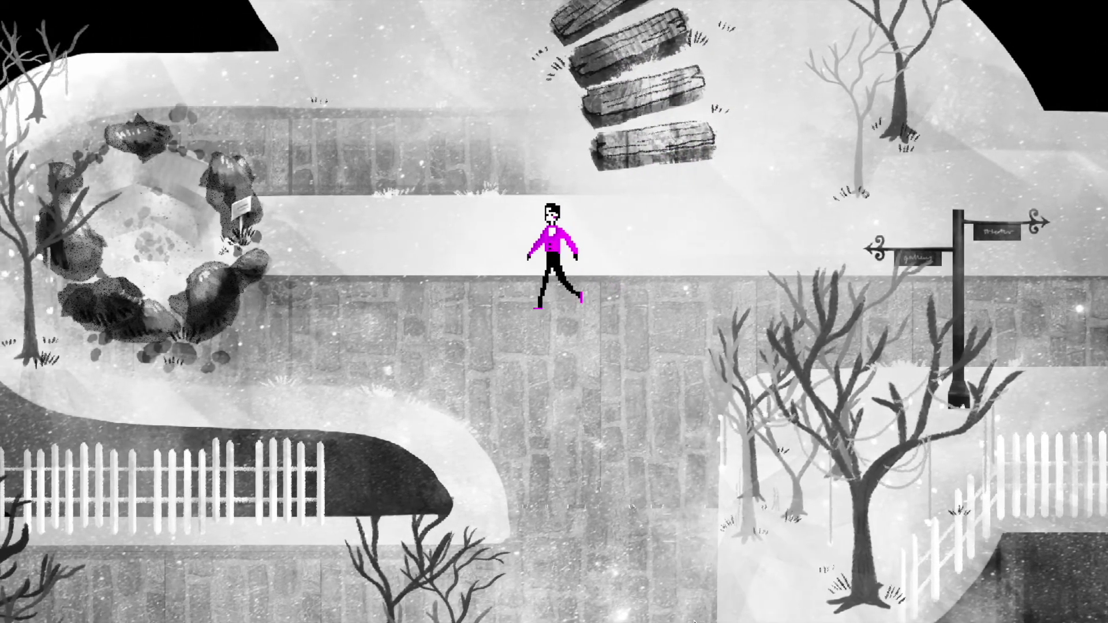
key(Left)
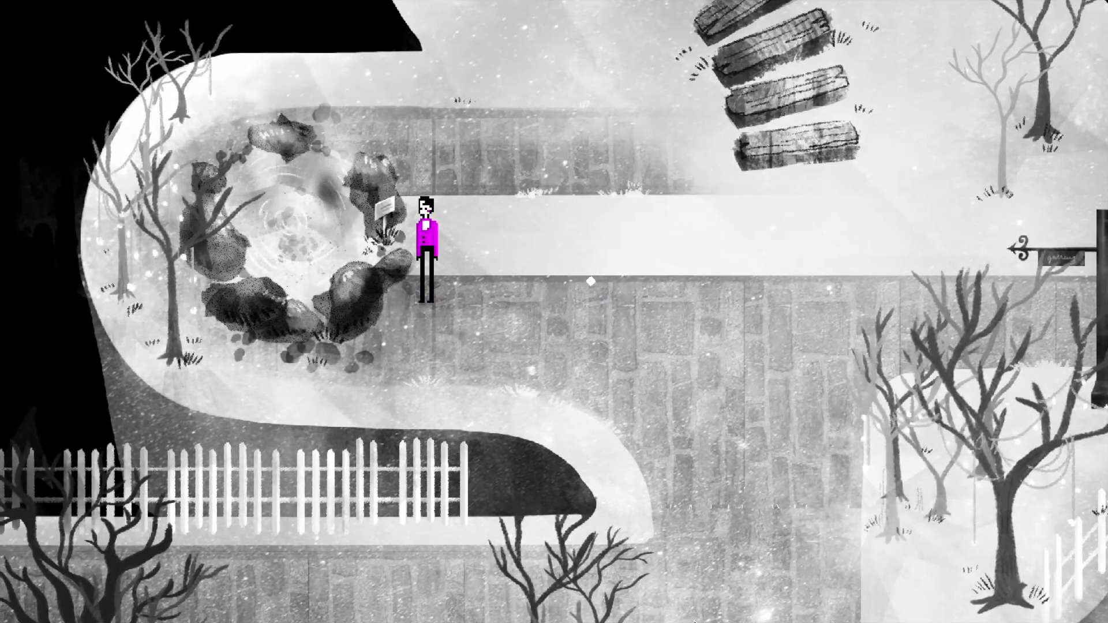
key(Right)
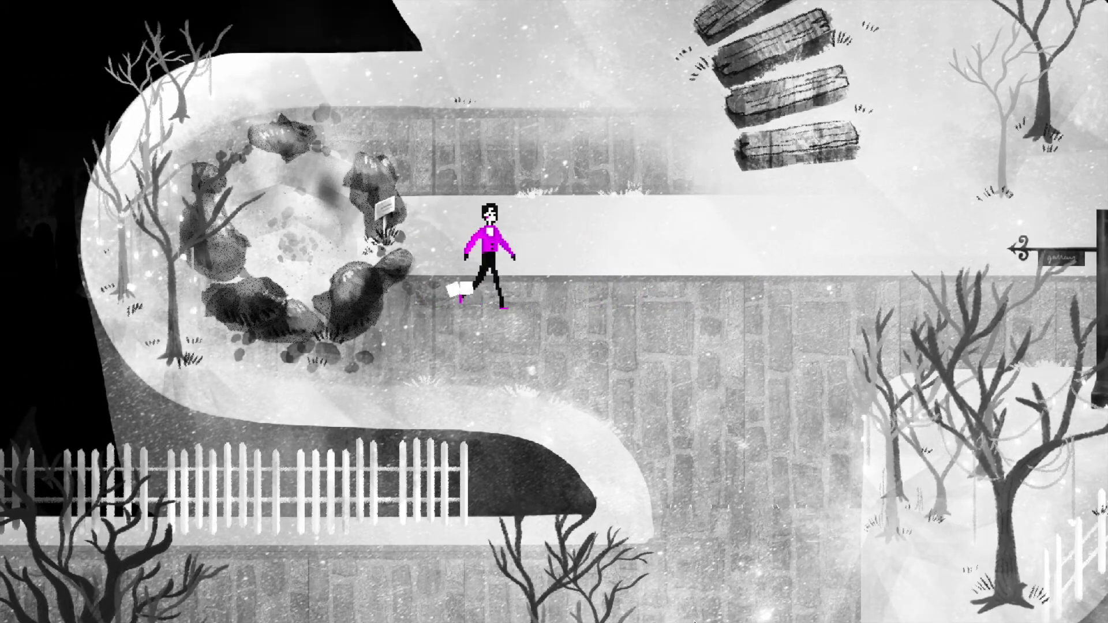
key(Right)
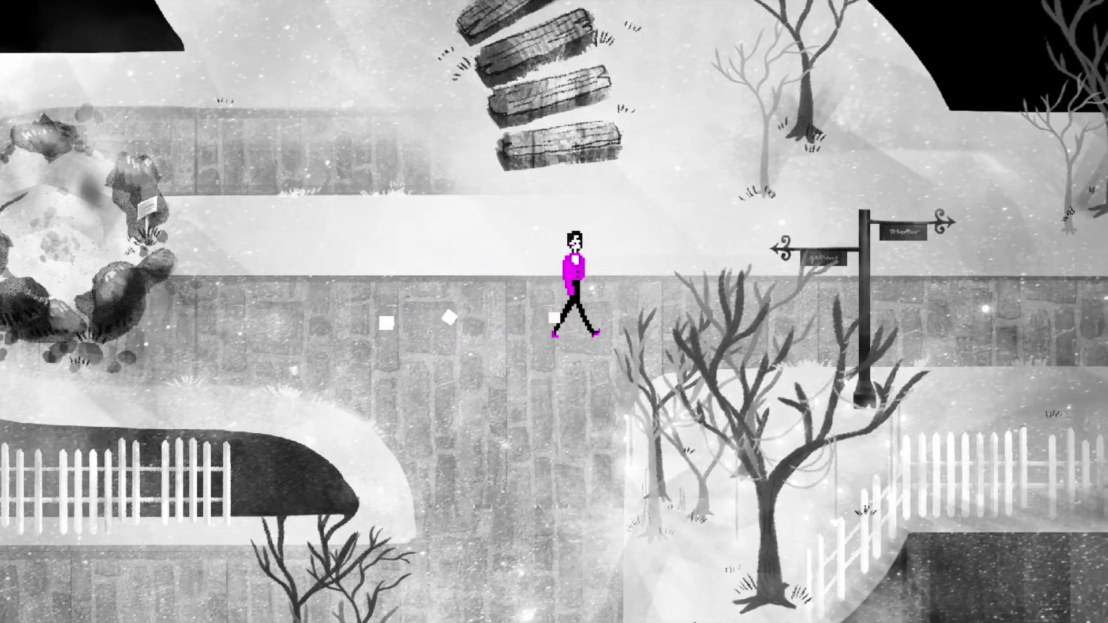
key(Down)
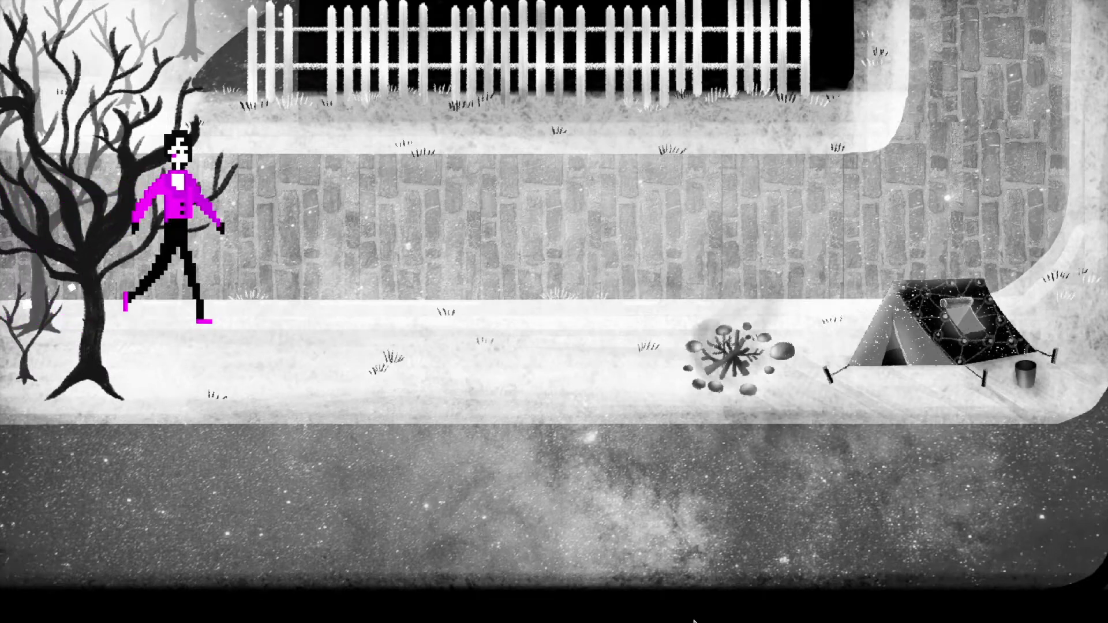
Walk up and right along the fenced path and exit the top edge to the lamp-lined avenue
key(Right)
key(Up)
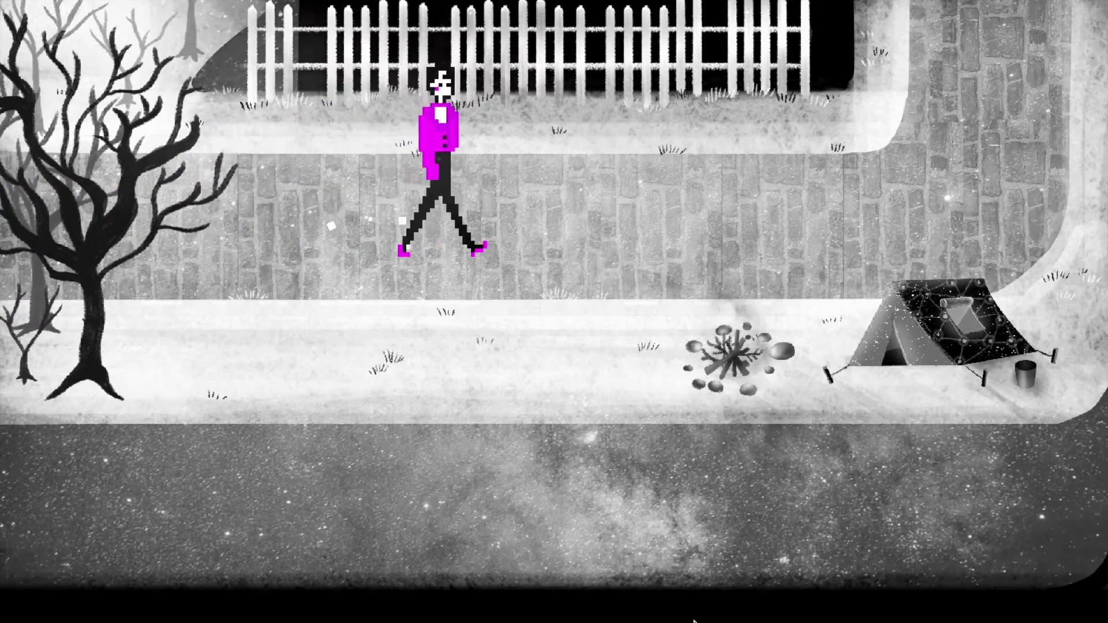
key(Right)
key(Up)
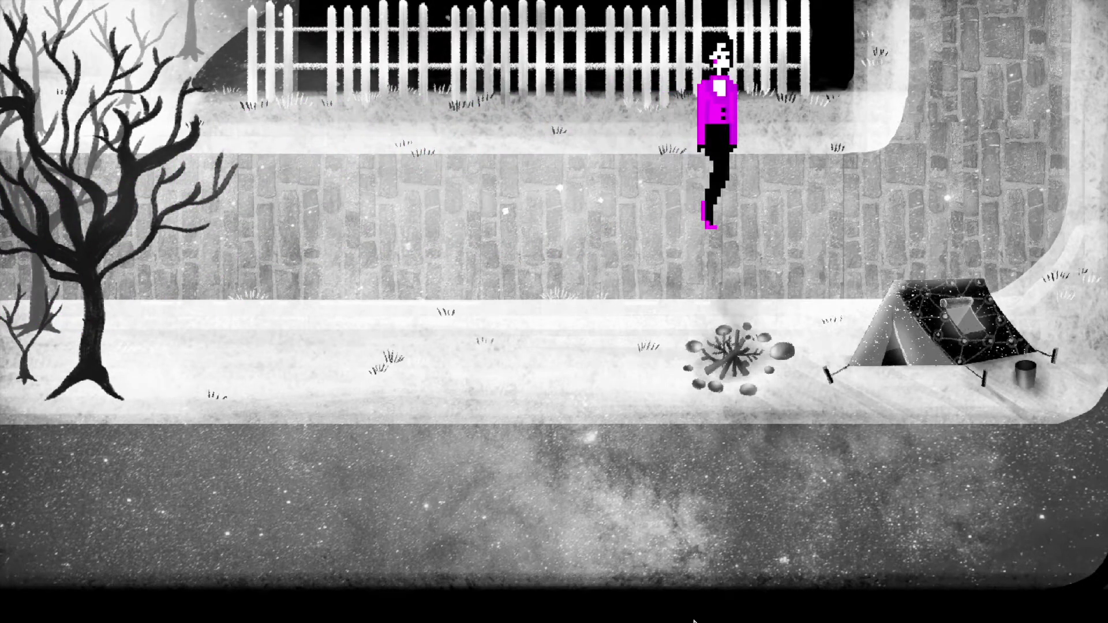
key(Right)
key(Up)
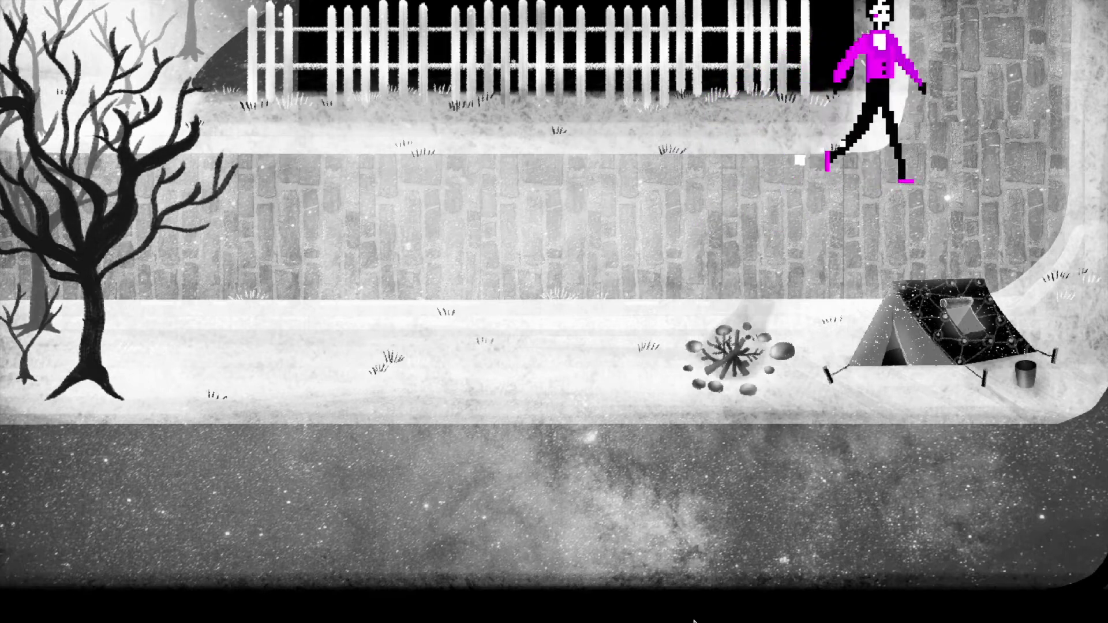
key(Right)
key(Up)
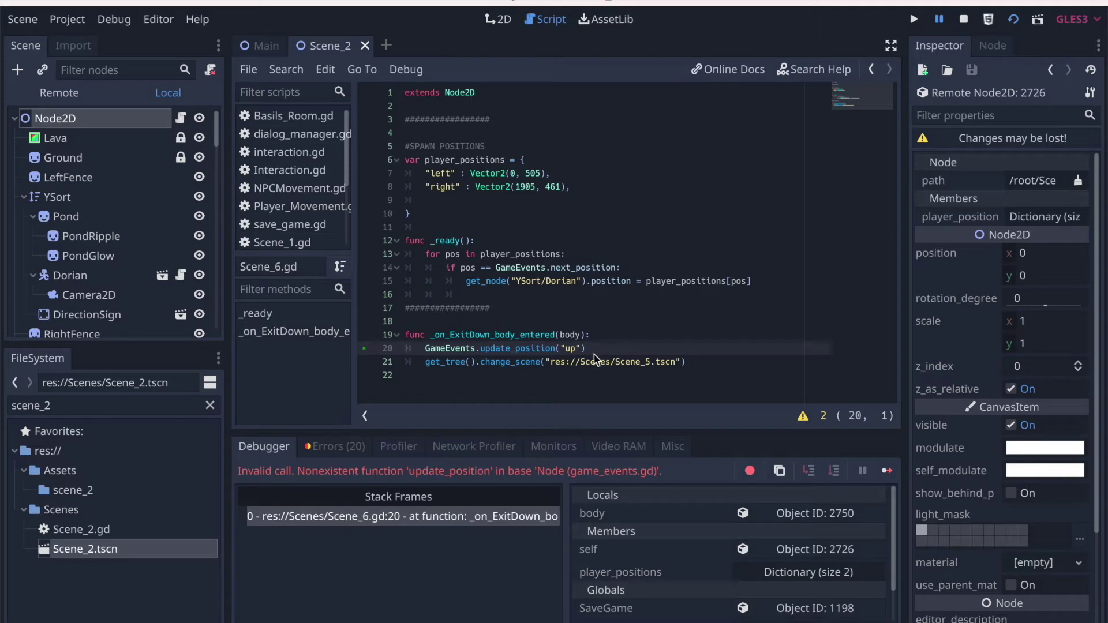
Return to the 2D scene view and reload the current scene to relaunch the game
click(500, 23)
click(1013, 21)
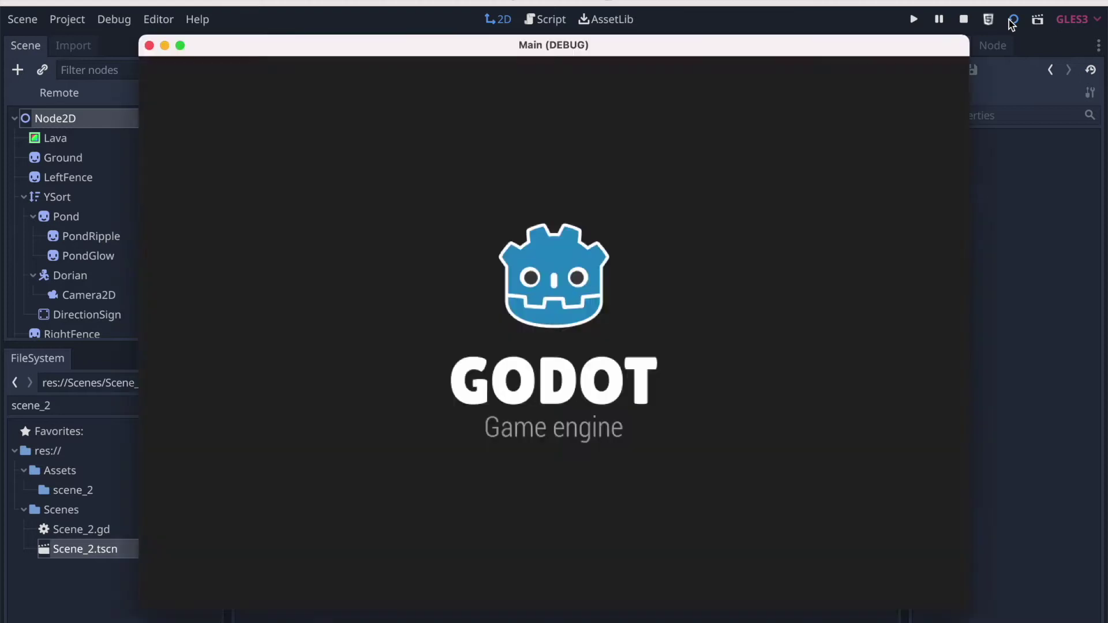
Walk Dorian left and down past the trees, then exit the bottom edge into the next area
key(Left)
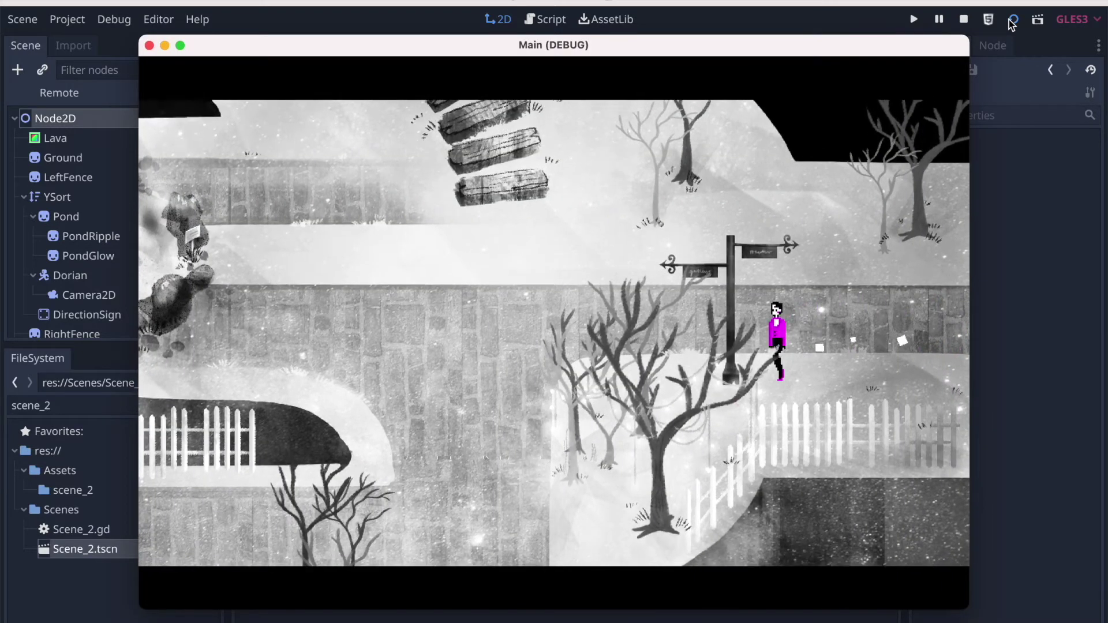
key(Down)
key(Left)
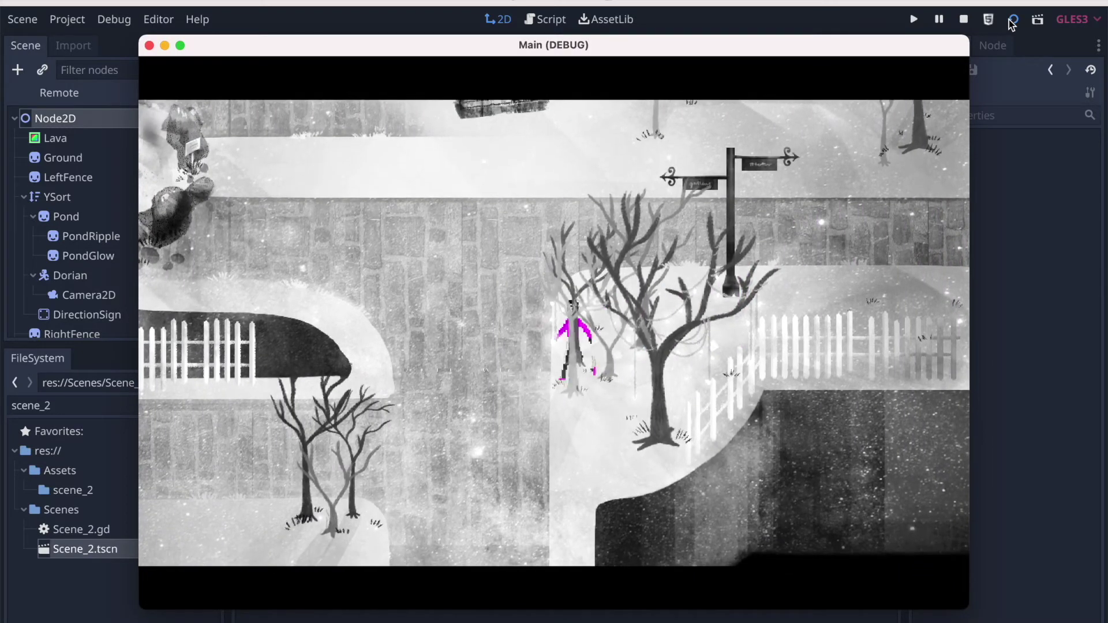
key(Down)
key(Left)
key(Down)
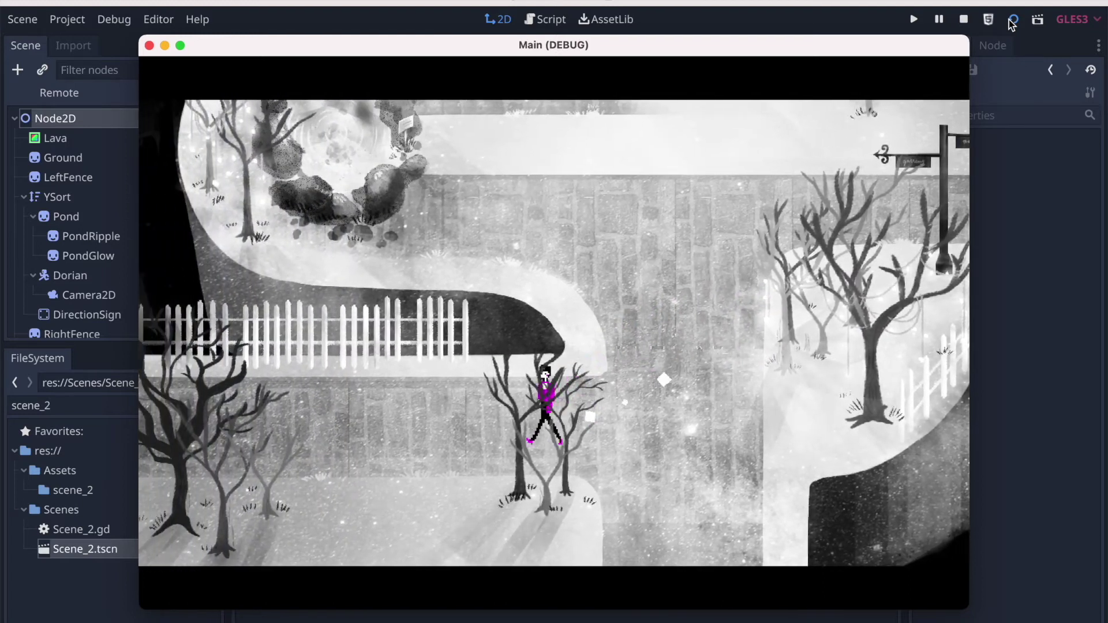
key(Left)
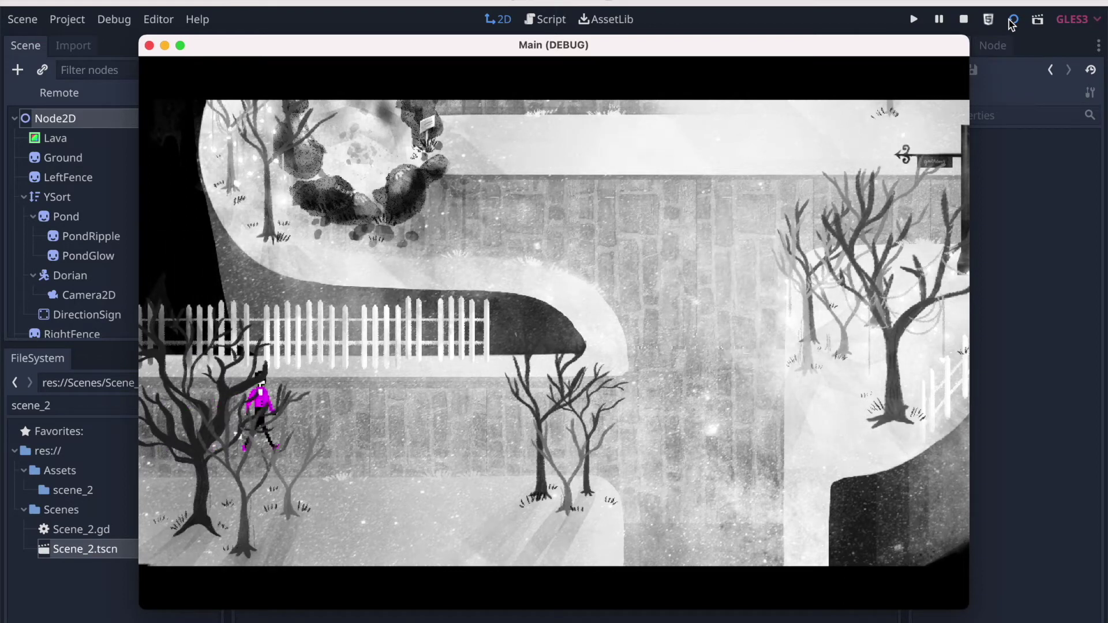
key(Right)
key(Down)
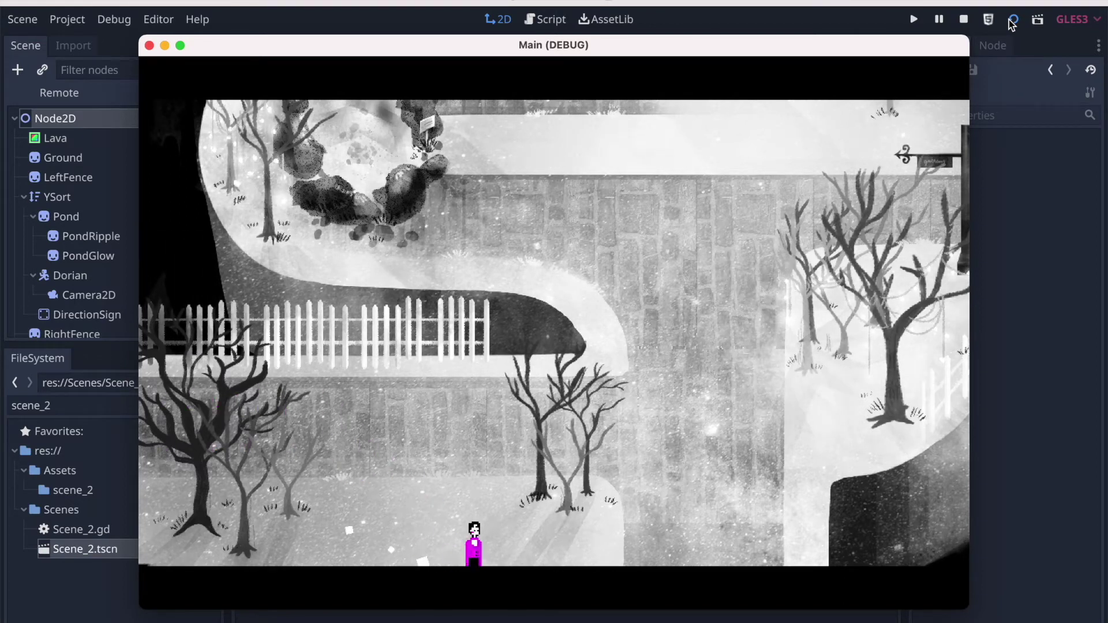
key(Down)
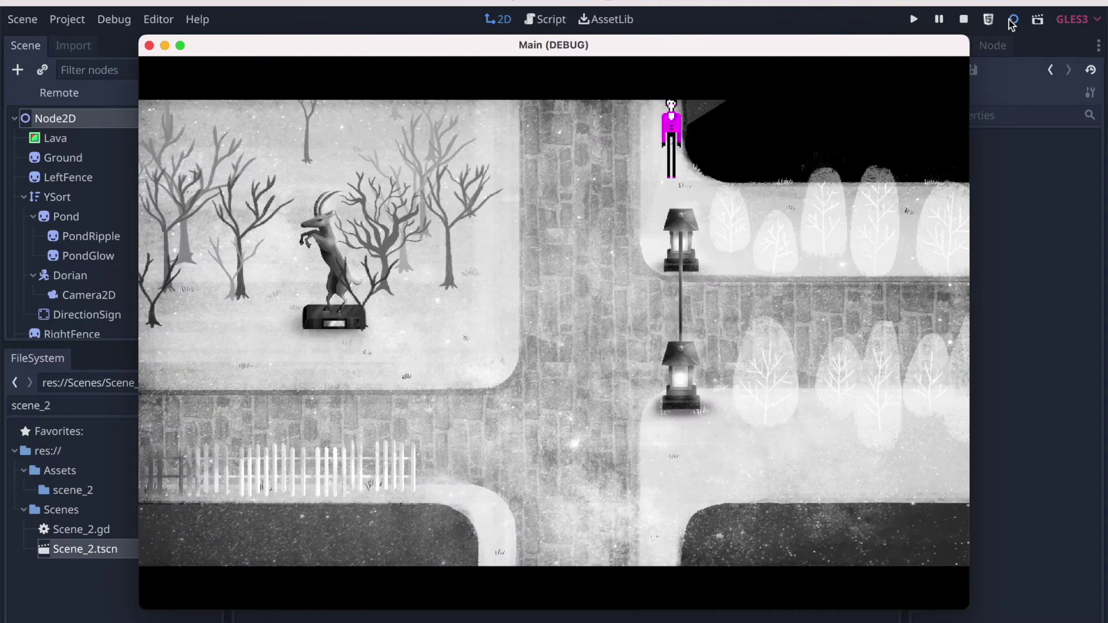
key(Down)
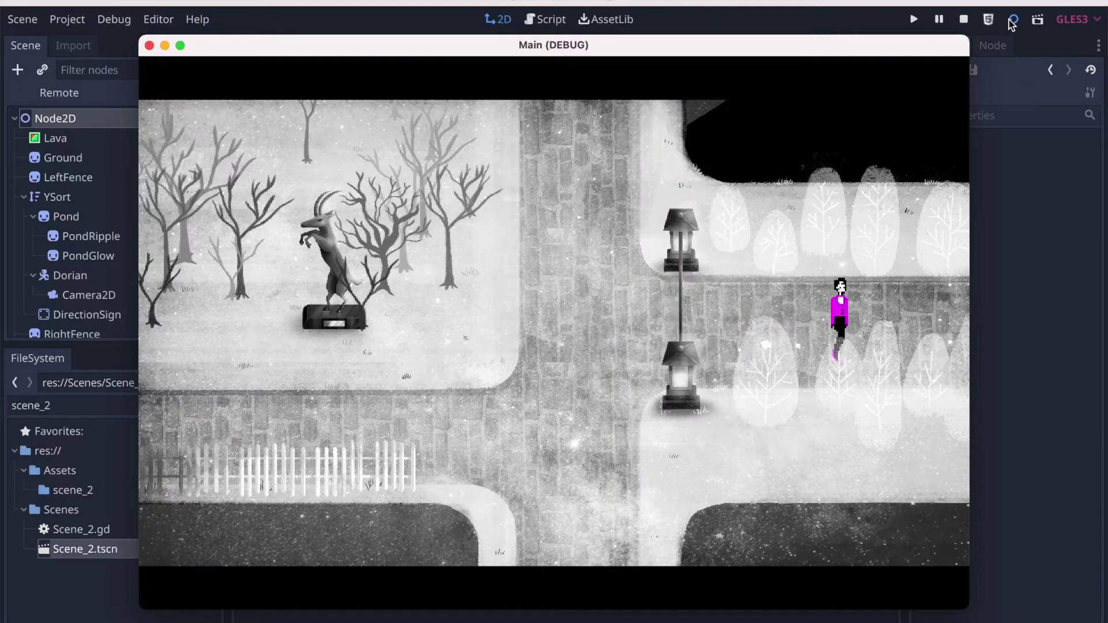
Walk Dorian right into the plaza and stop at the fountain
key(Right)
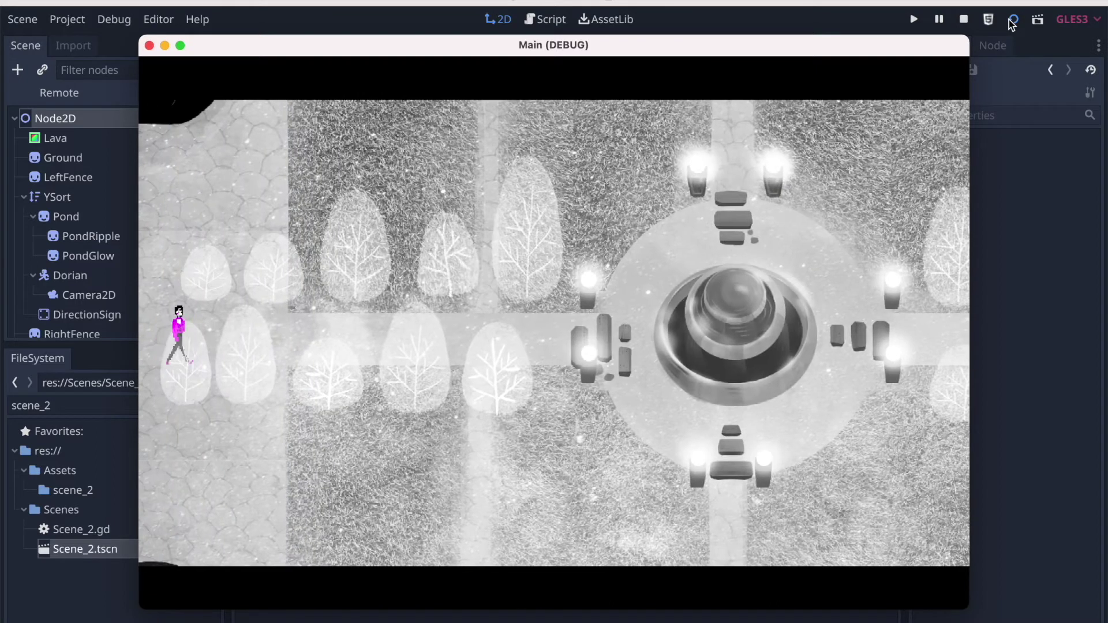
key(Right)
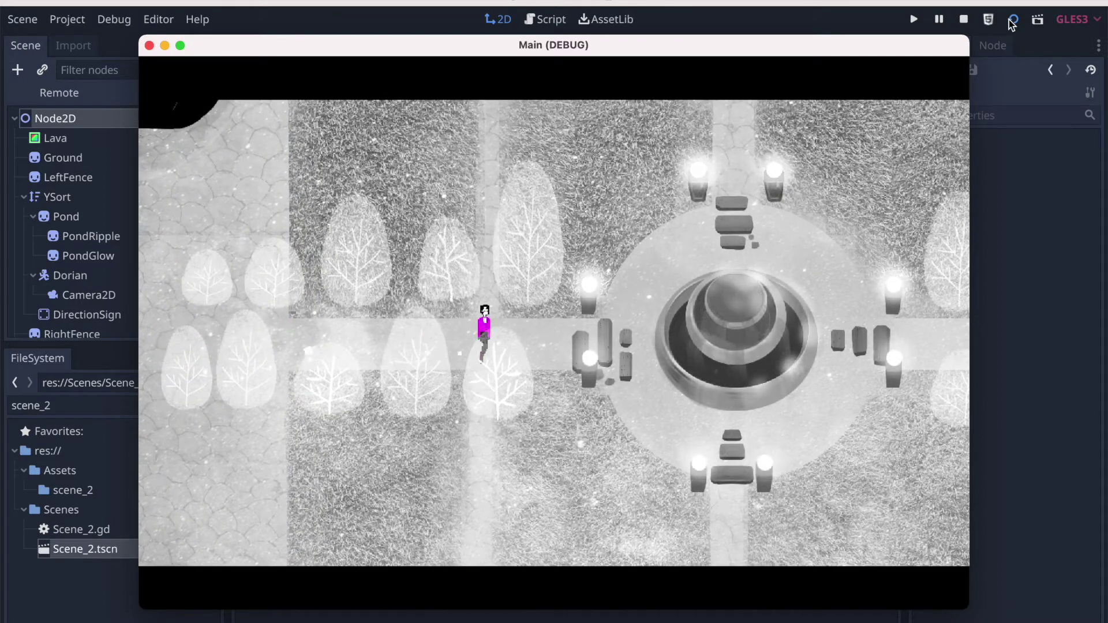
key(Right)
key(Right)
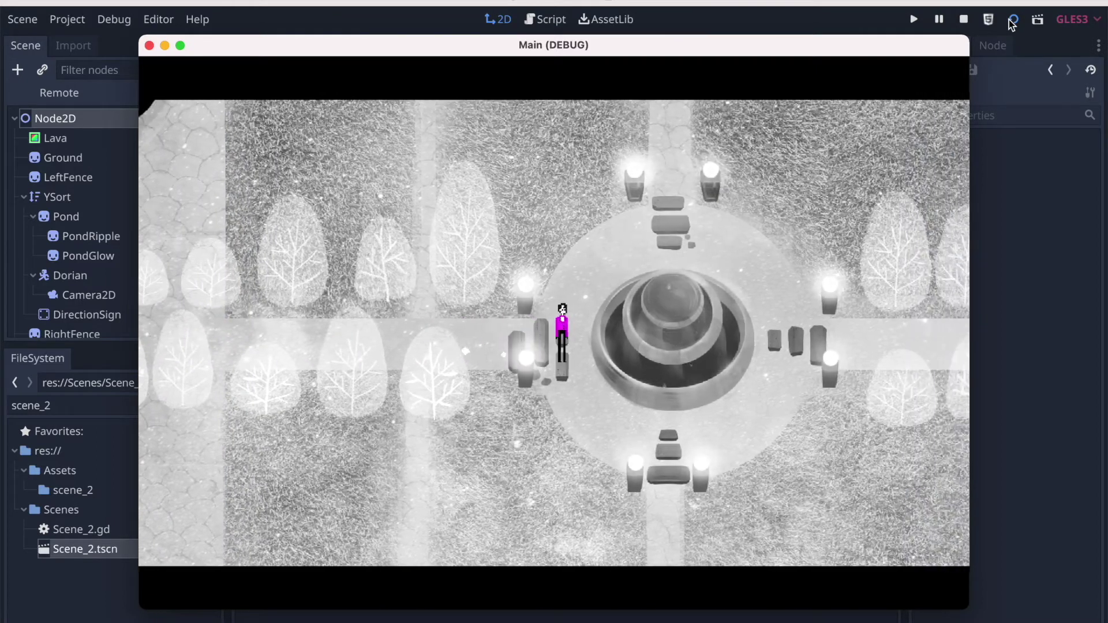
key(Right)
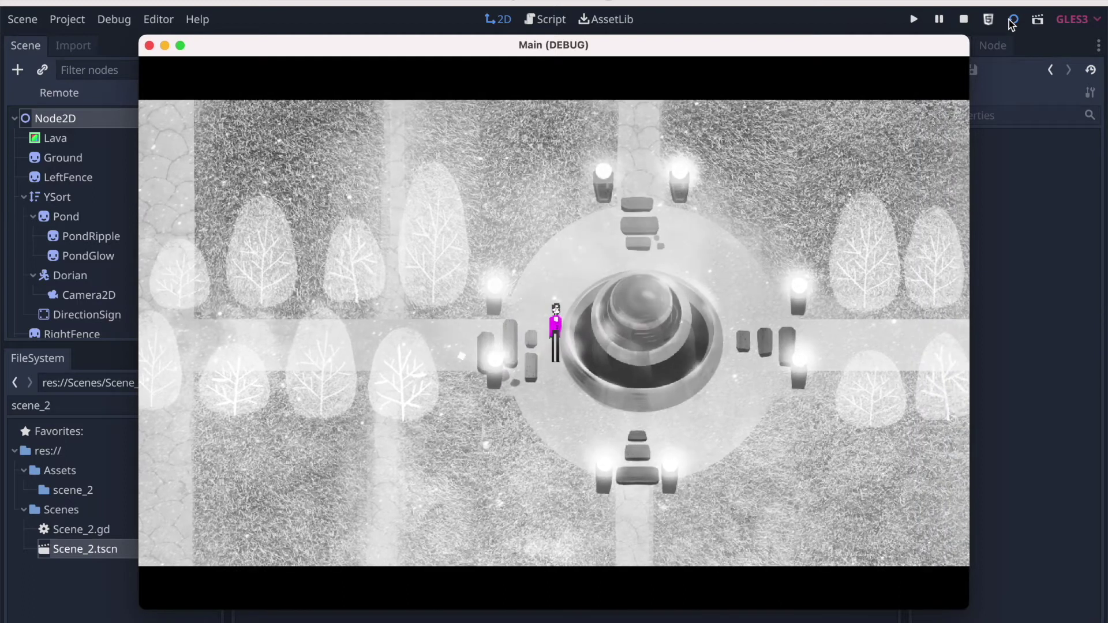
Maximize the game window, circle the fountain, and walk left over the grass into the neighbouring area
click(180, 46)
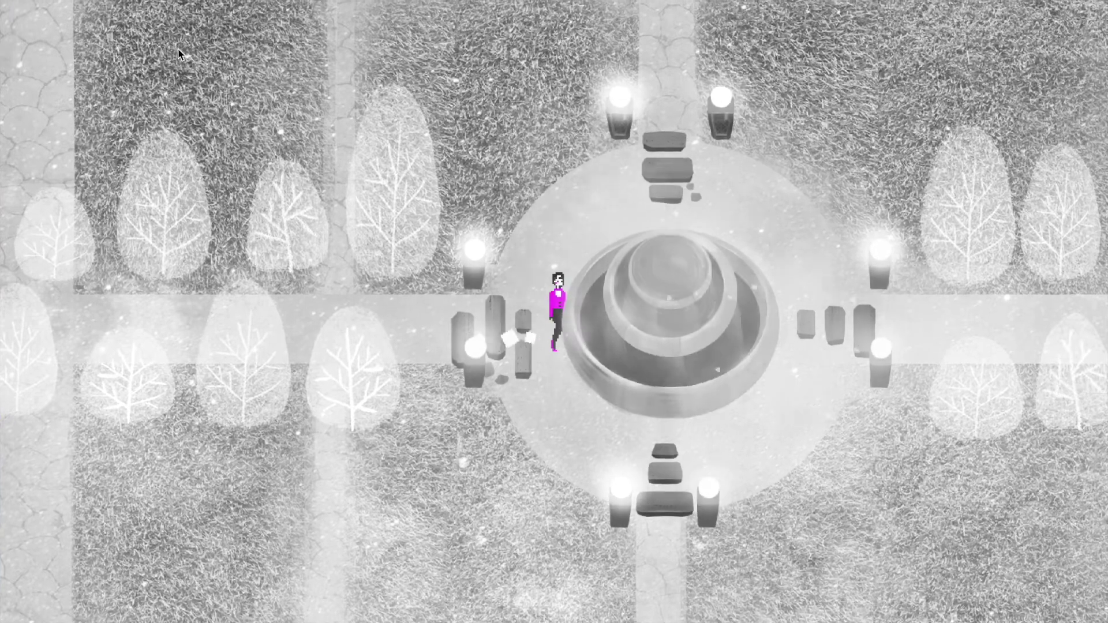
key(Up)
key(Right)
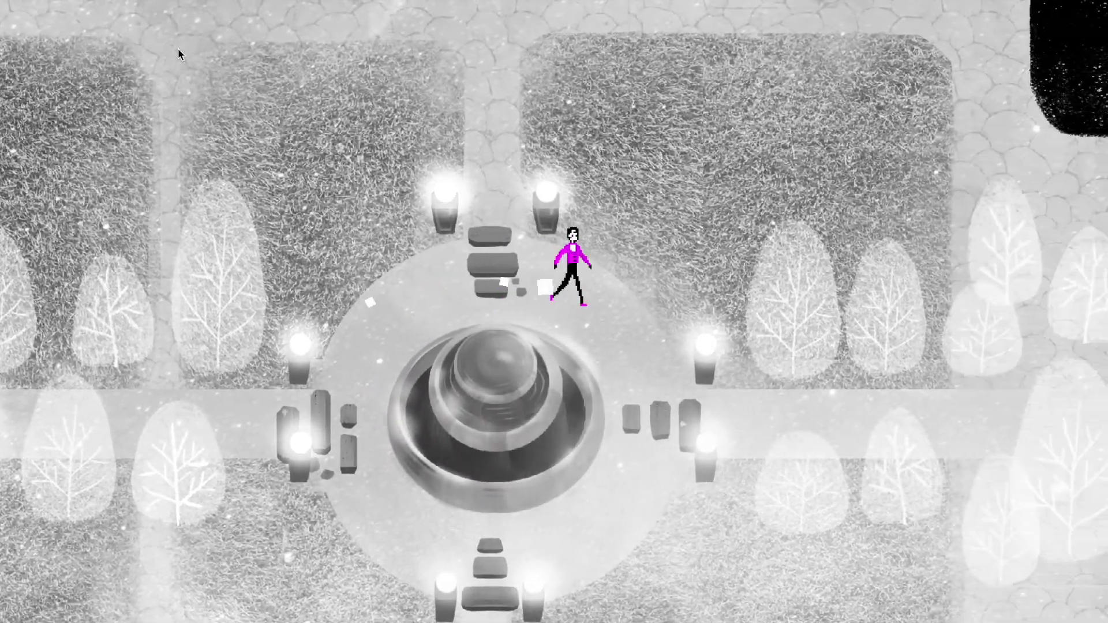
key(Down)
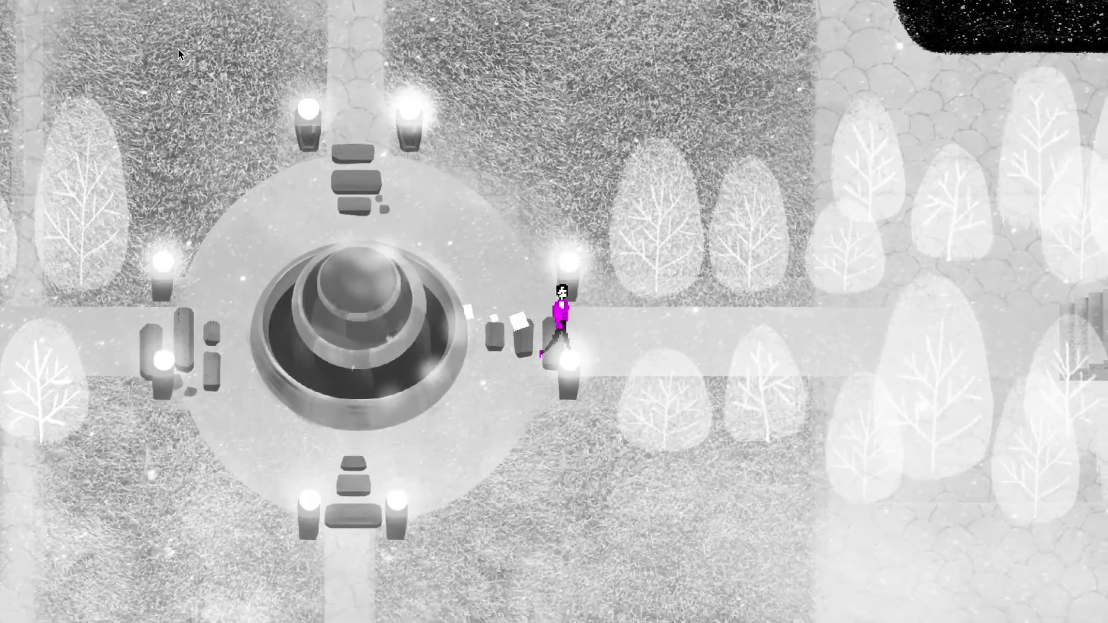
key(Right)
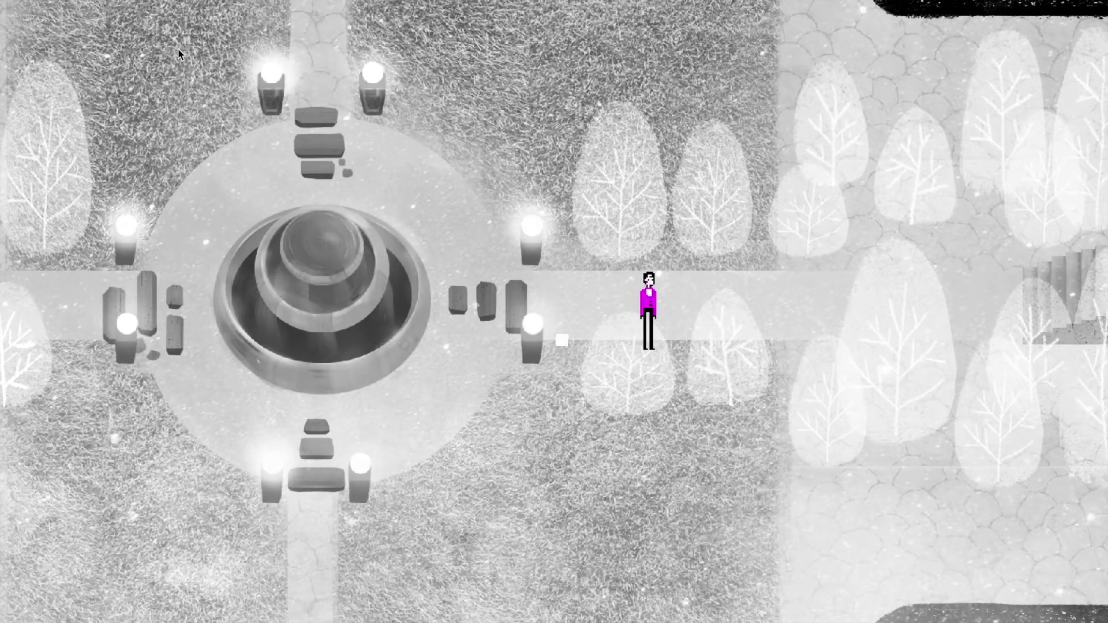
key(Left)
key(Down)
key(Left)
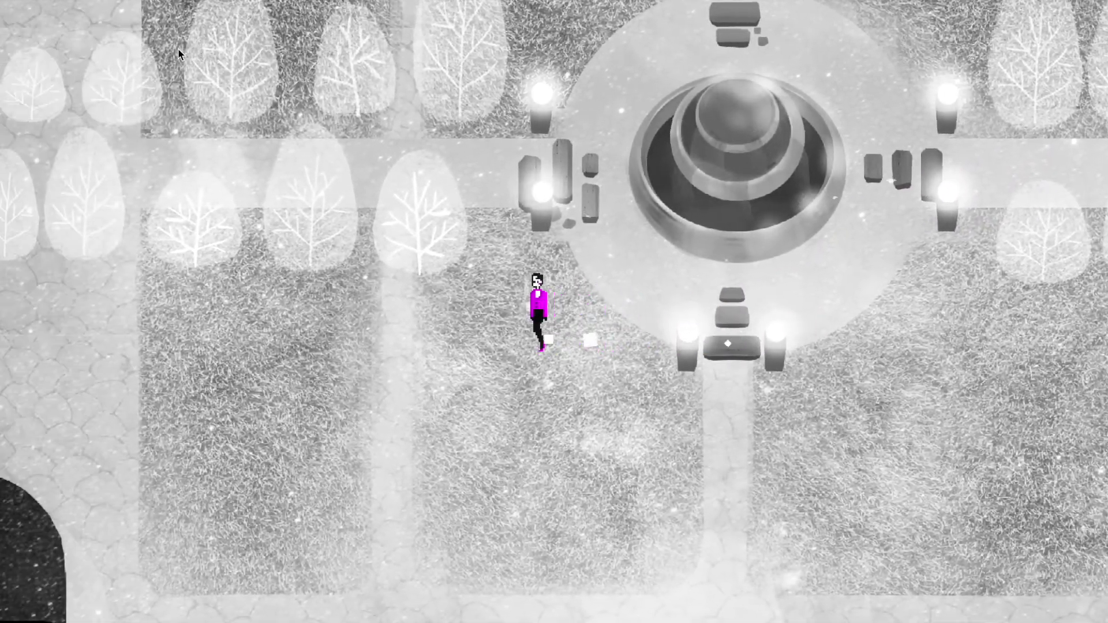
key(Left)
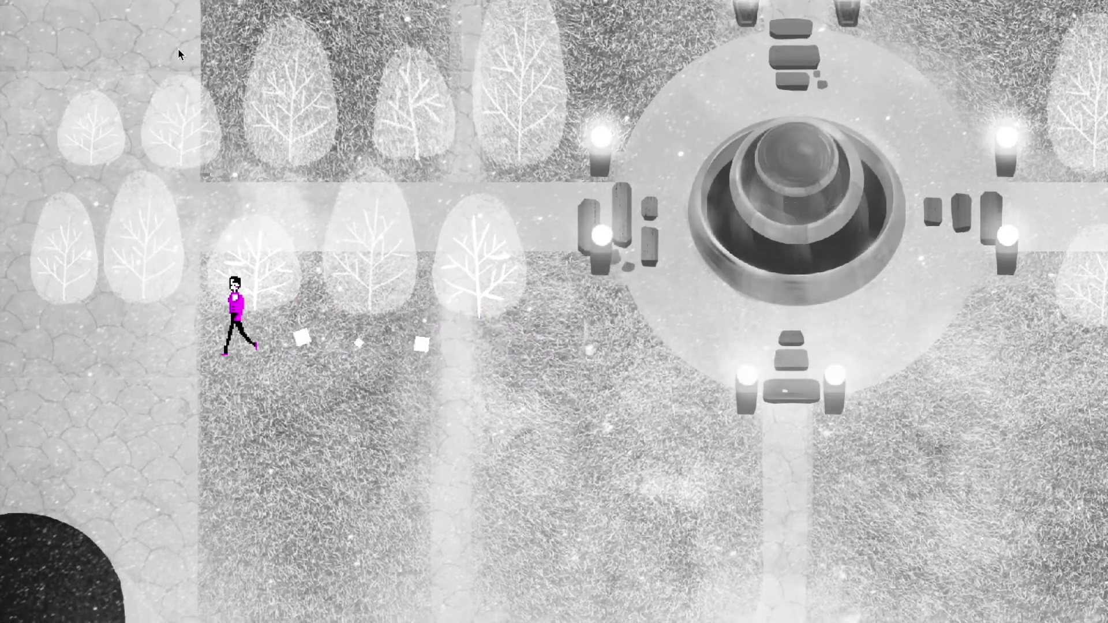
key(Left)
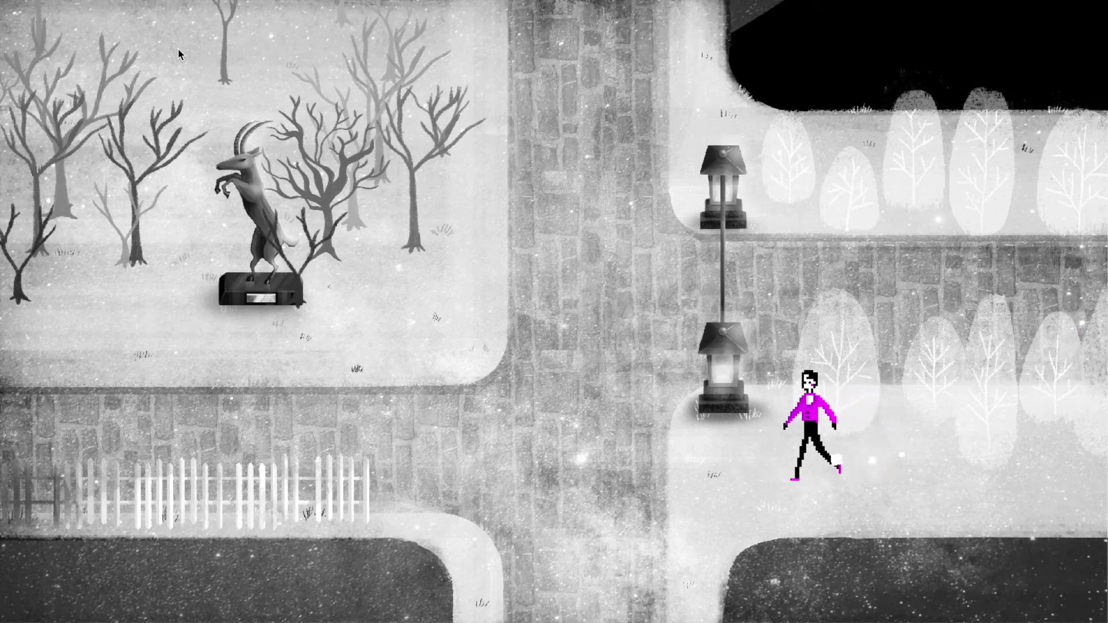
key(Left)
key(Left)
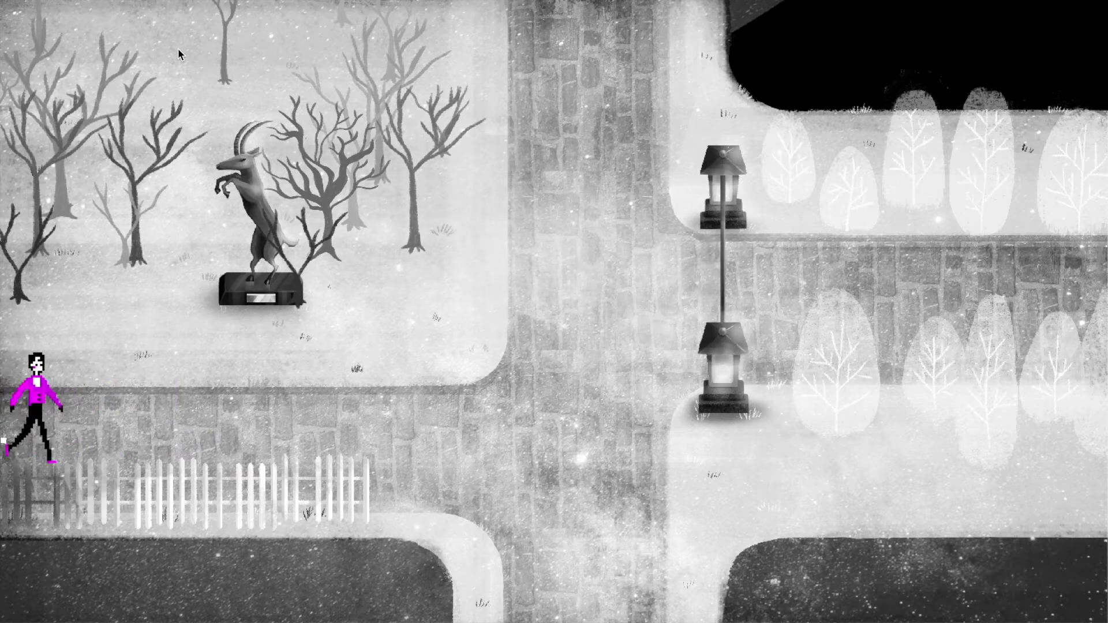
key(Right)
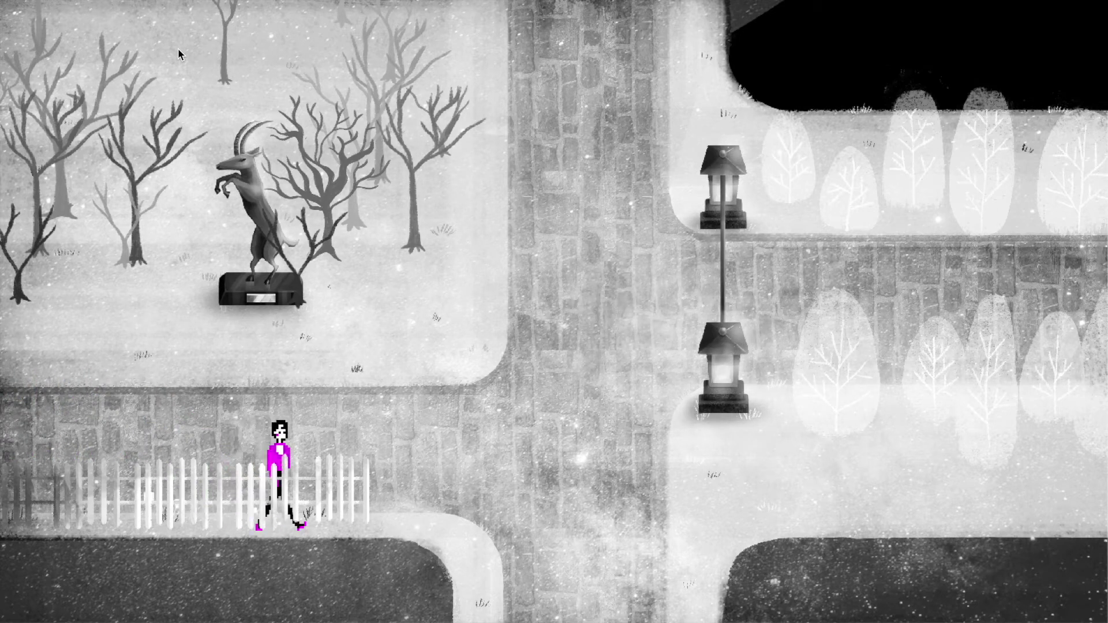
Walk back down to the plaza, then left onto the plank path beside the vendor cart
key(Down)
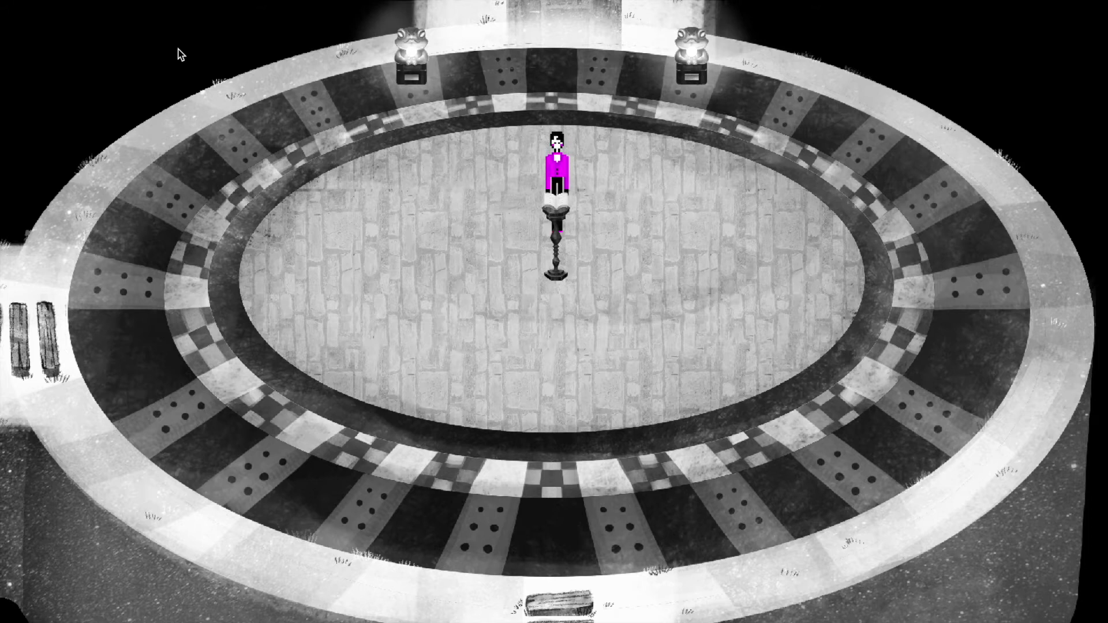
key(Down)
key(Left)
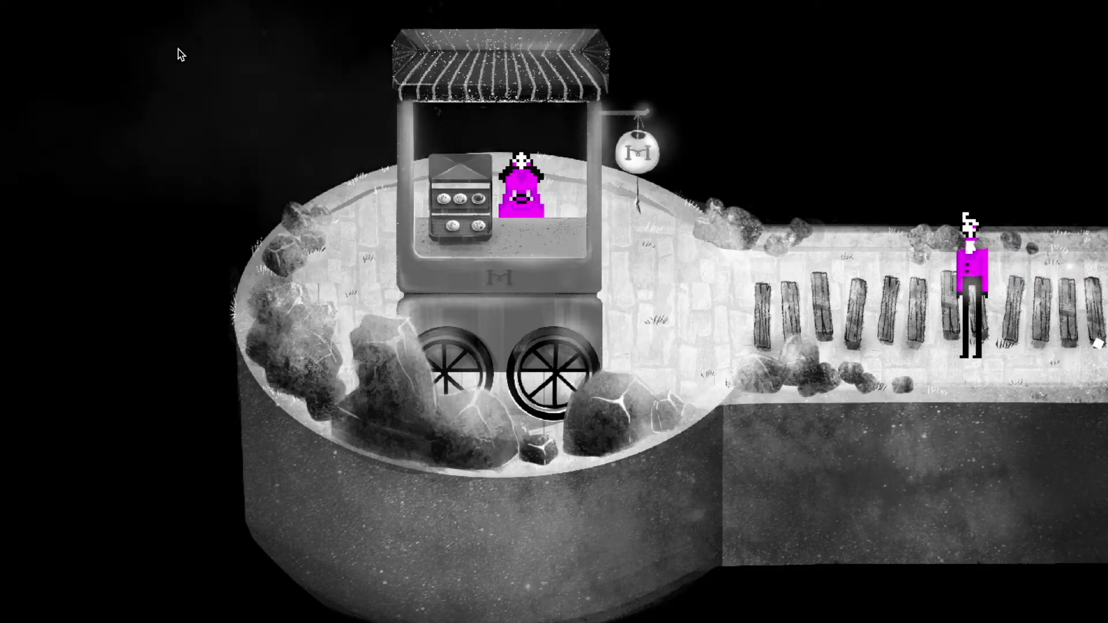
key(Left)
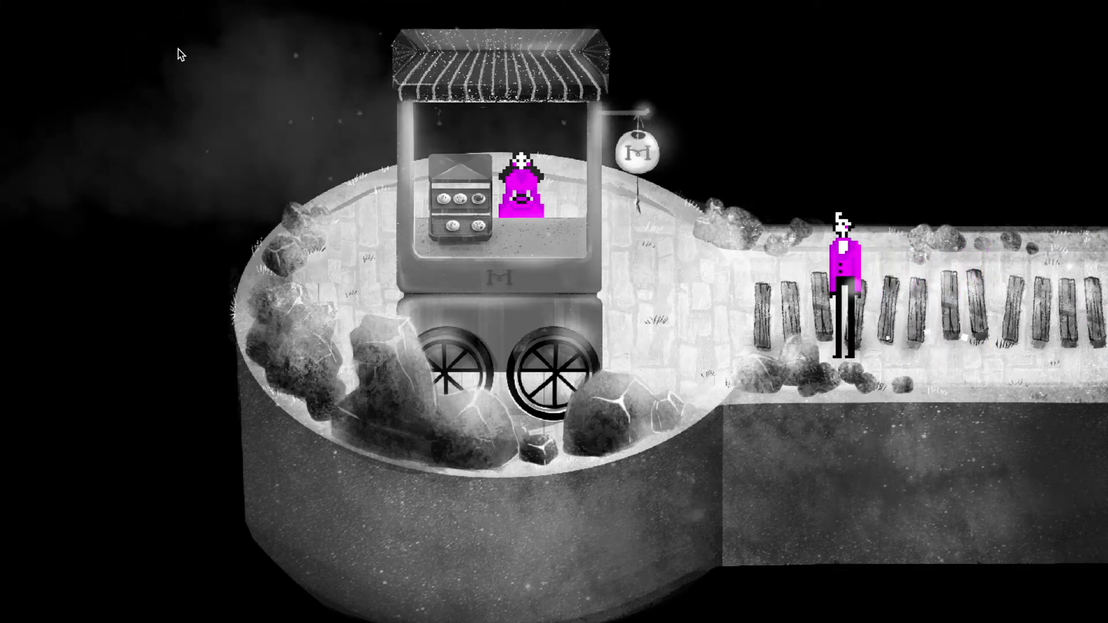
key(Left)
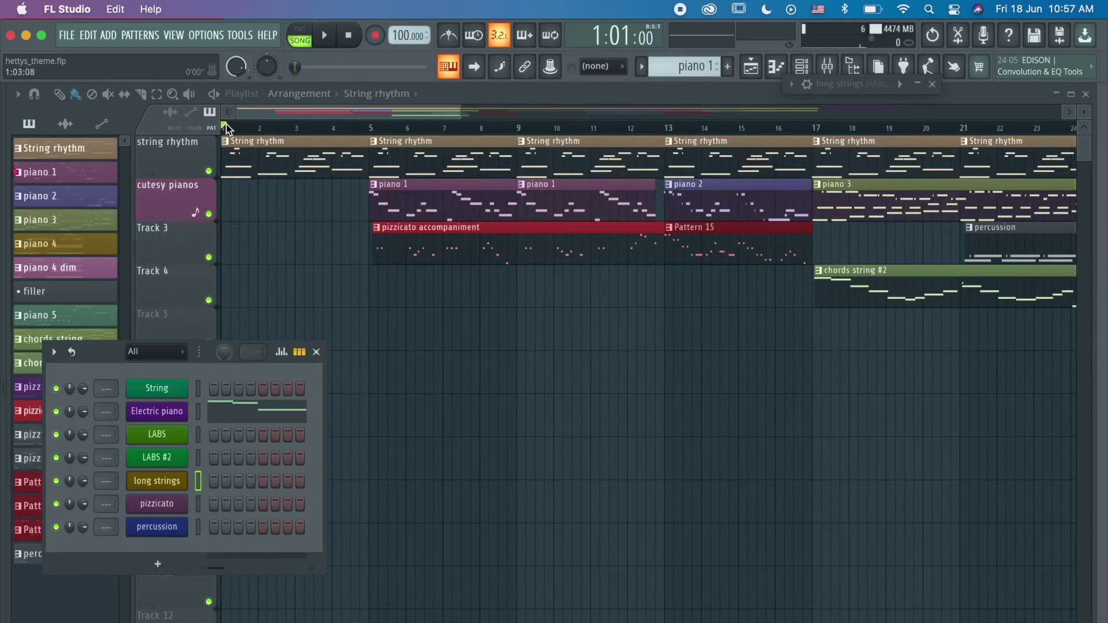
Close the Channel Rack and play the hettys_theme song in the Playlist
click(227, 124)
key(space)
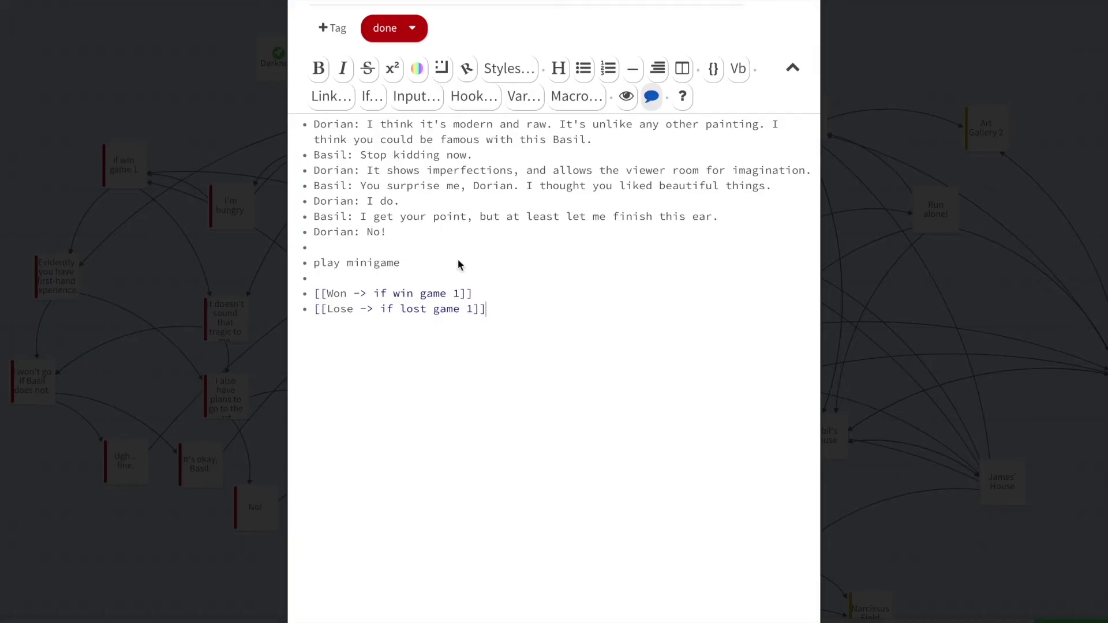
click(421, 270)
key(Return)
key(BackSpace)
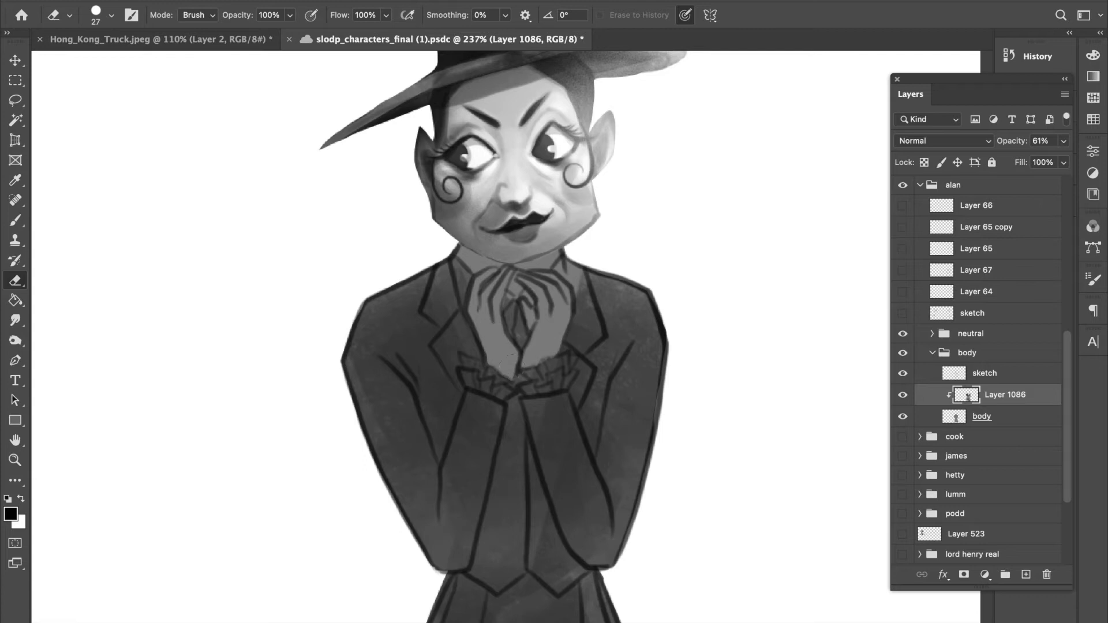
Add a new clipped layer and rename Layer 1086 to 'suit color'
alt+scroll(559, 286, down, 3)
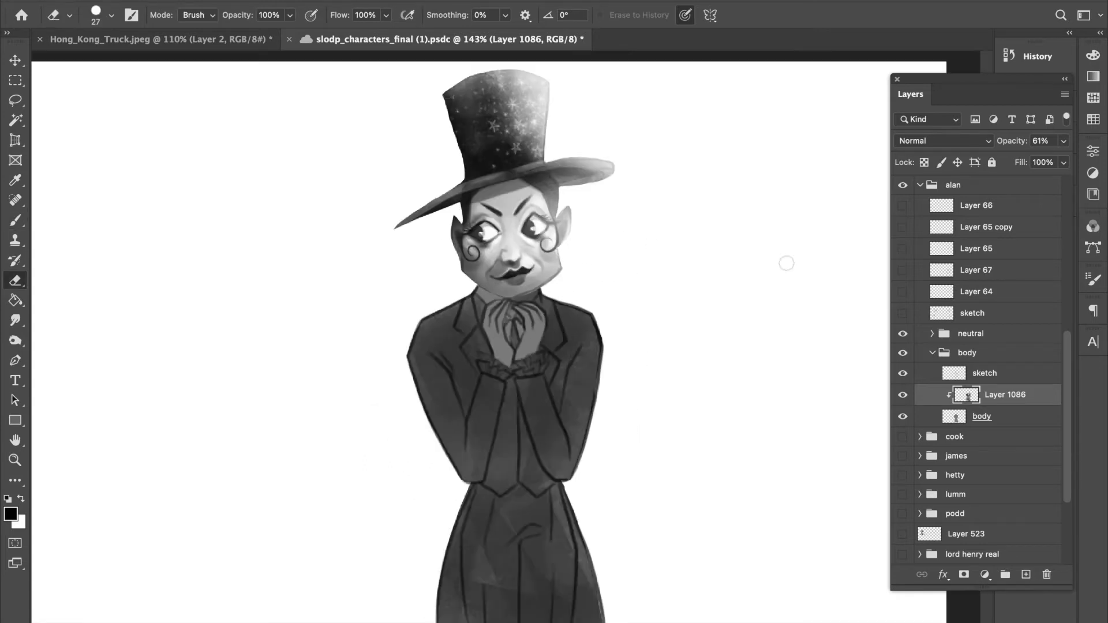
key(ctrl+shift+alt+n)
double_click(1005, 416)
text(suit color)
key(Return)
click(1005, 395)
Select the Brush tool and swap colours so white is the painting colour
alt+scroll(737, 299, up, 3)
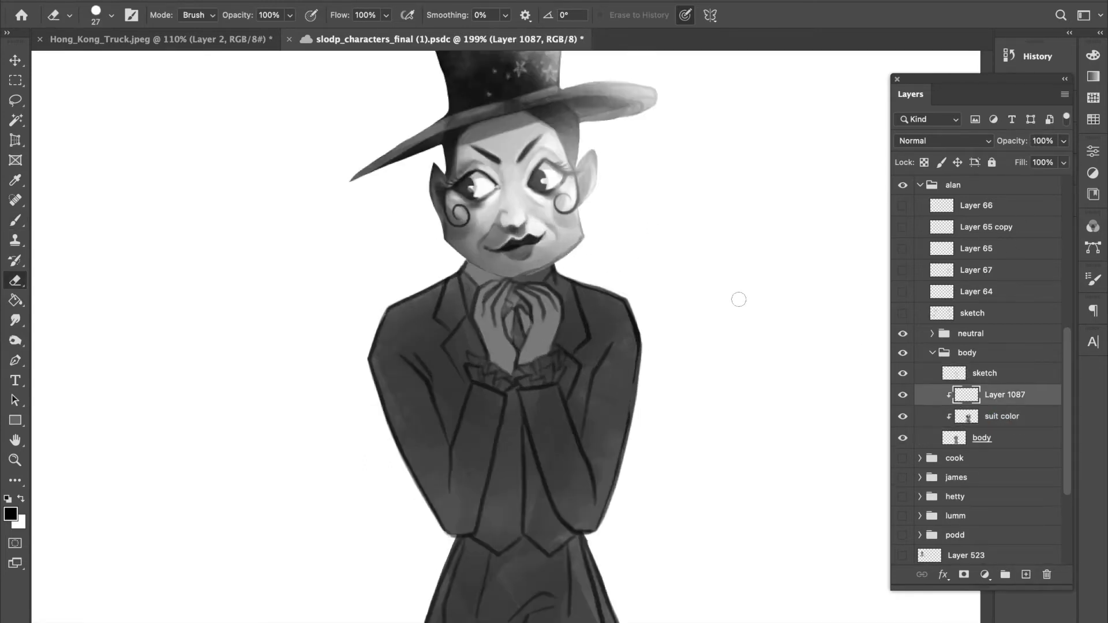
key(b)
right_click(435, 306)
key(Return)
key(x)
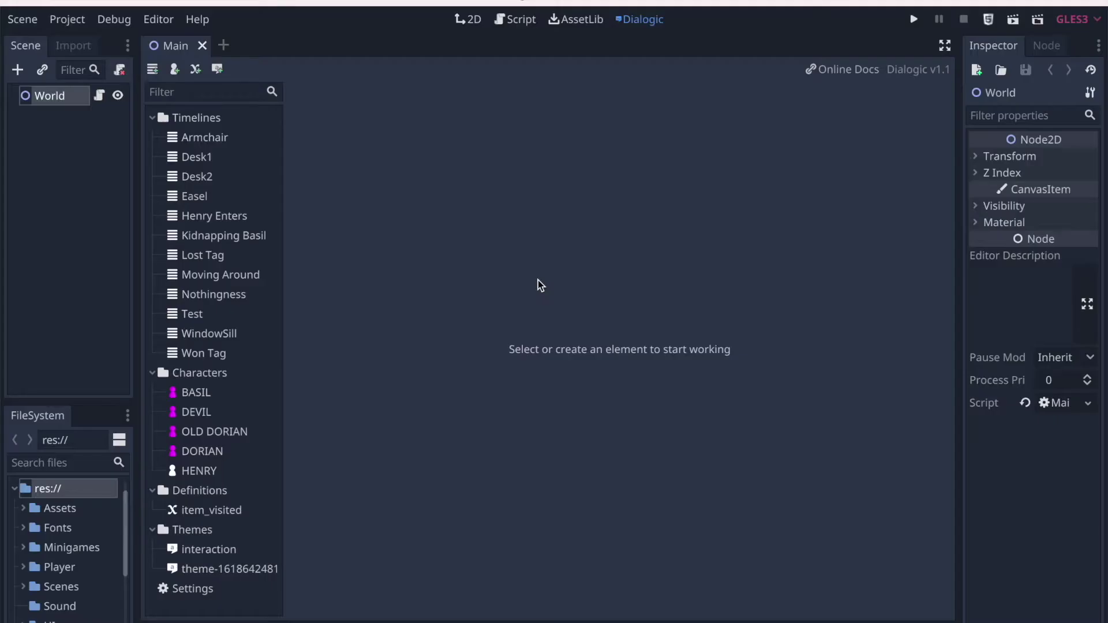
Set Armchair's close-dialog fade-out to 0.2, then browse Desk1, Desk2, Easel, Henry Enters and Lost Tag
click(227, 143)
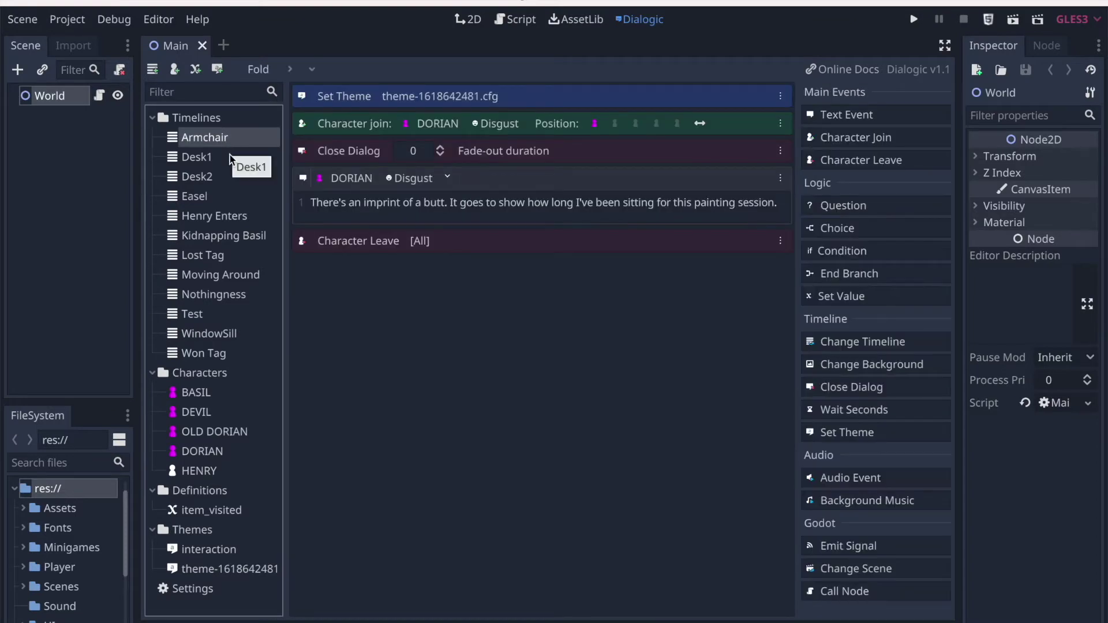
click(441, 149)
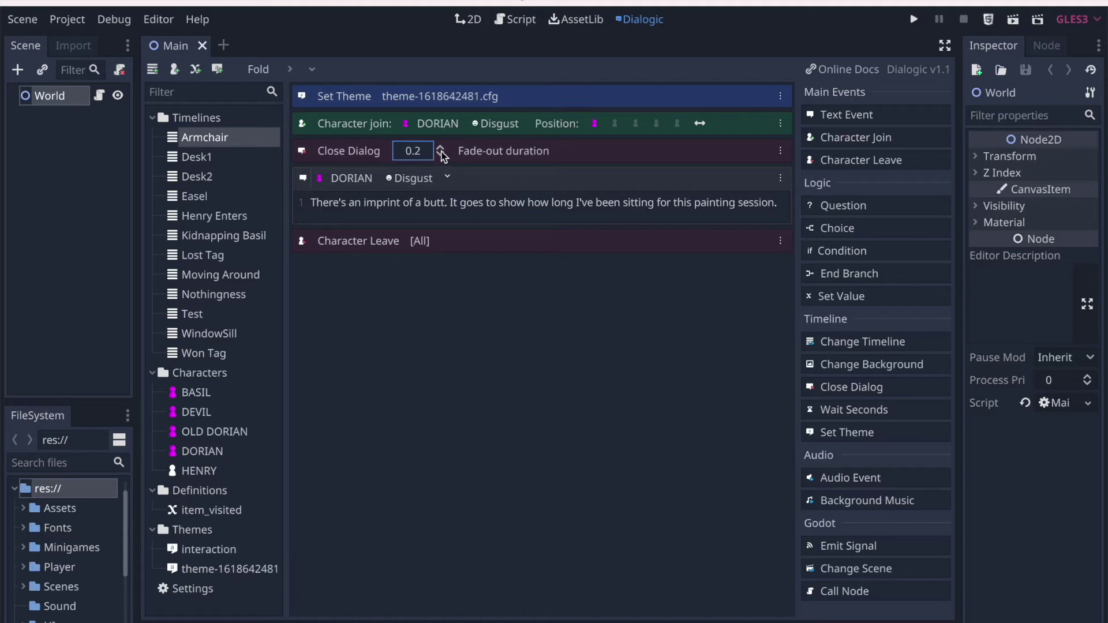
click(217, 167)
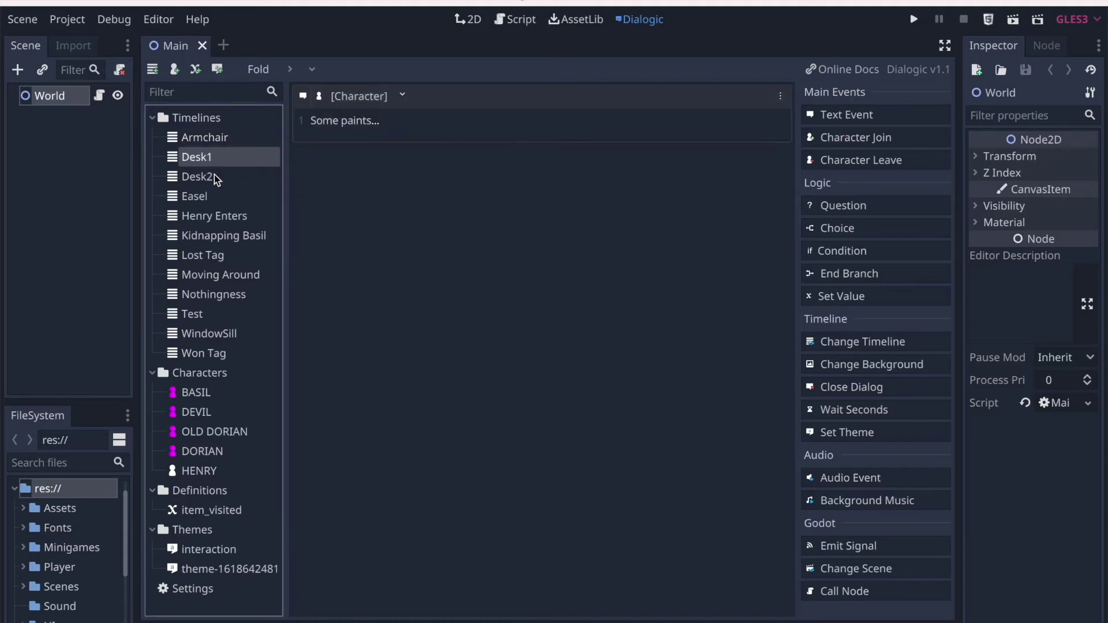
click(213, 176)
click(214, 198)
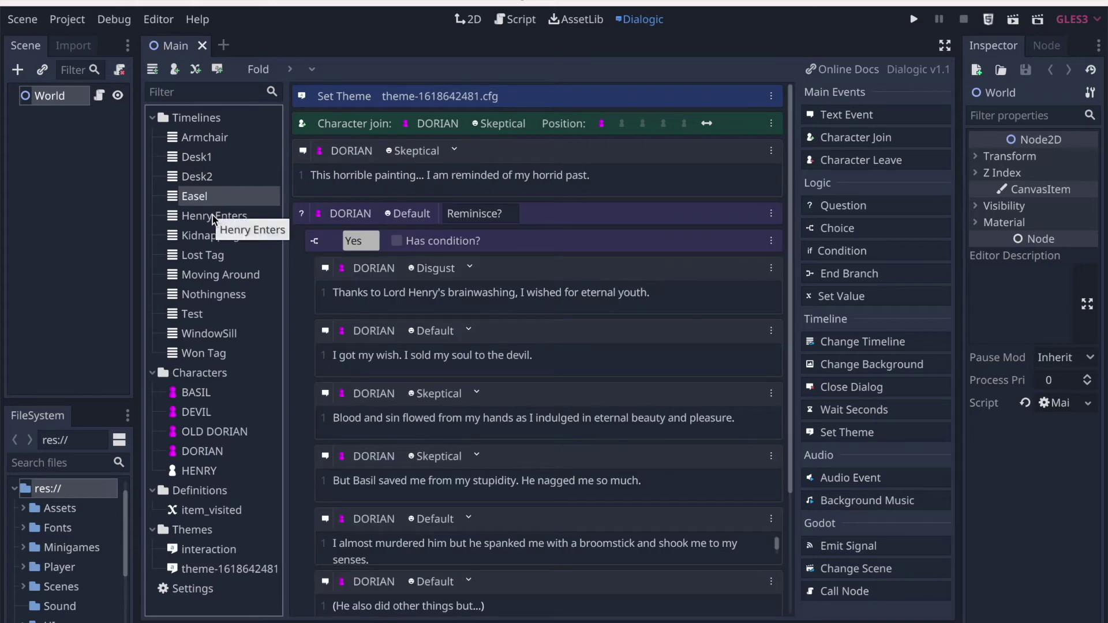
click(213, 217)
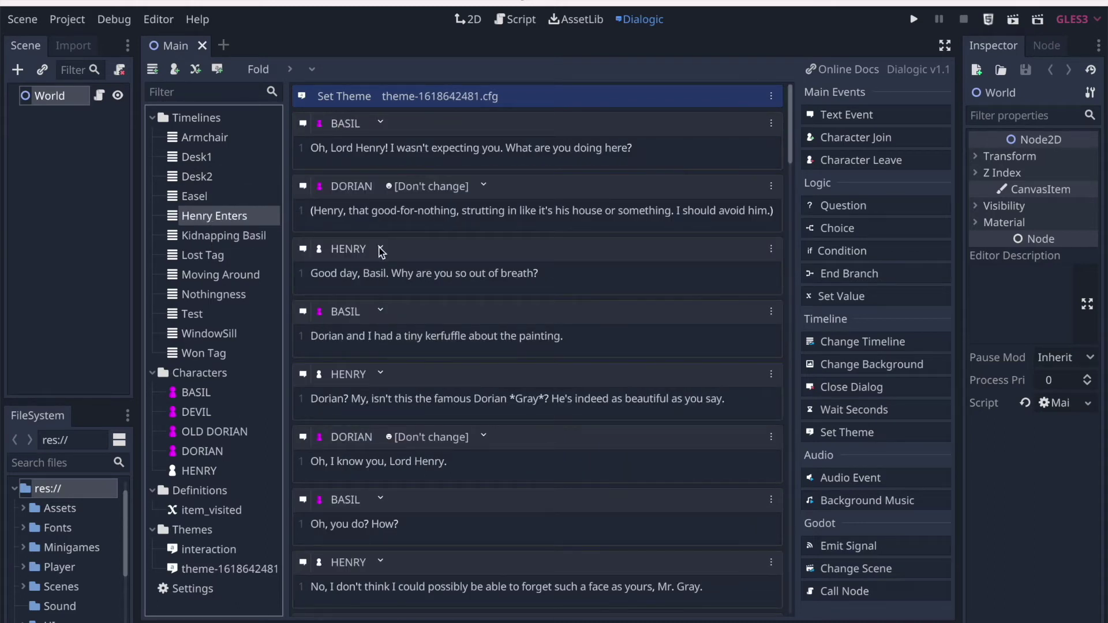
click(224, 254)
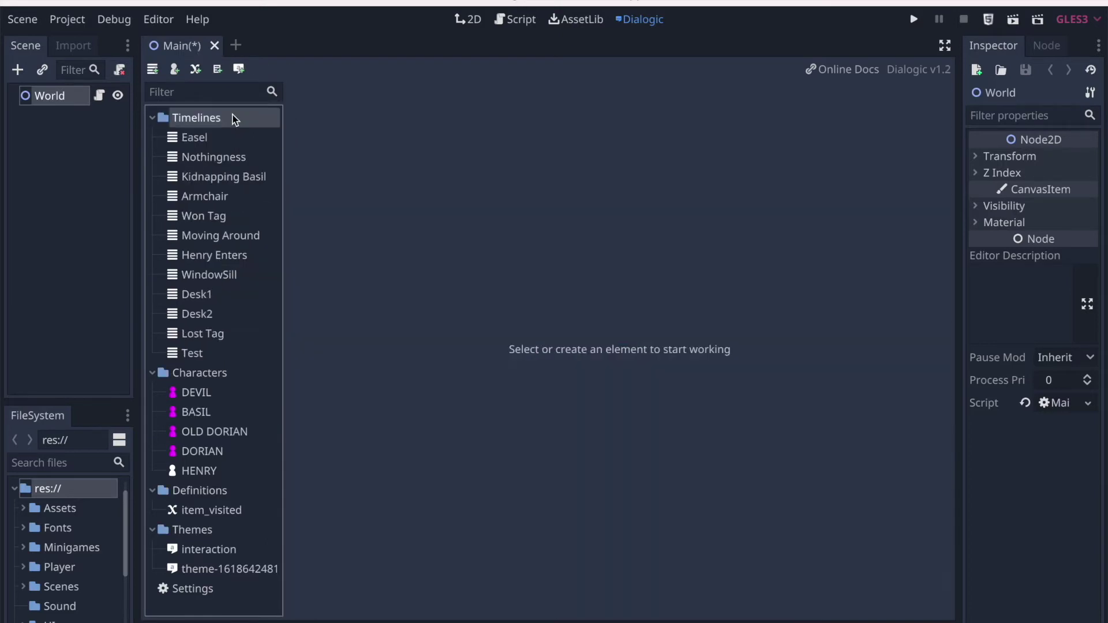
right_click(234, 117)
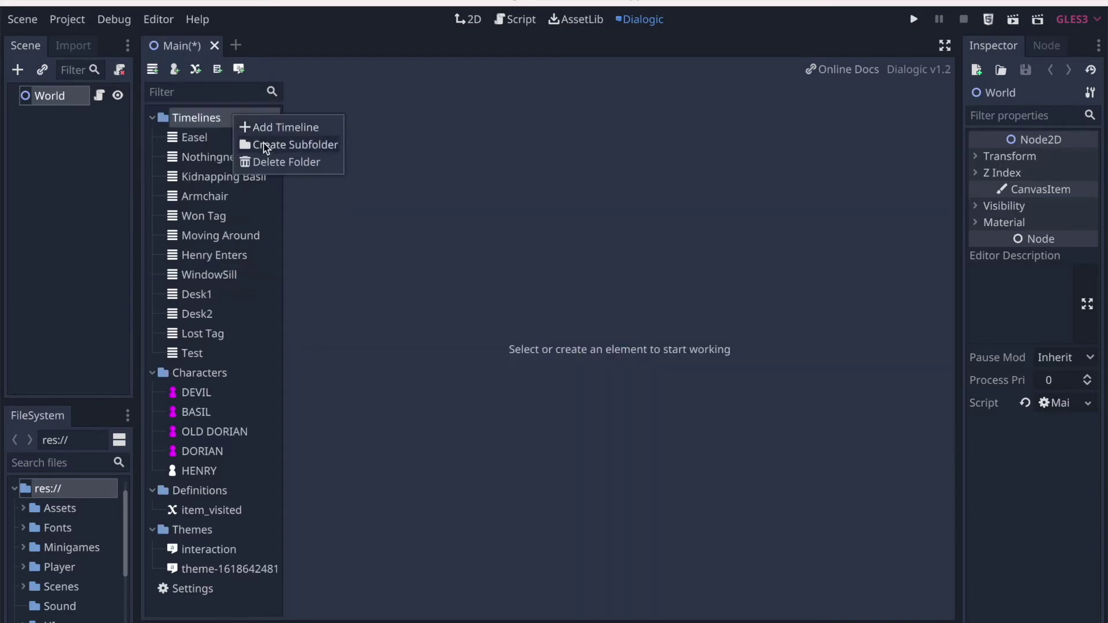
Create a new subfolder under Timelines and move Armchair and Easel into it
click(294, 145)
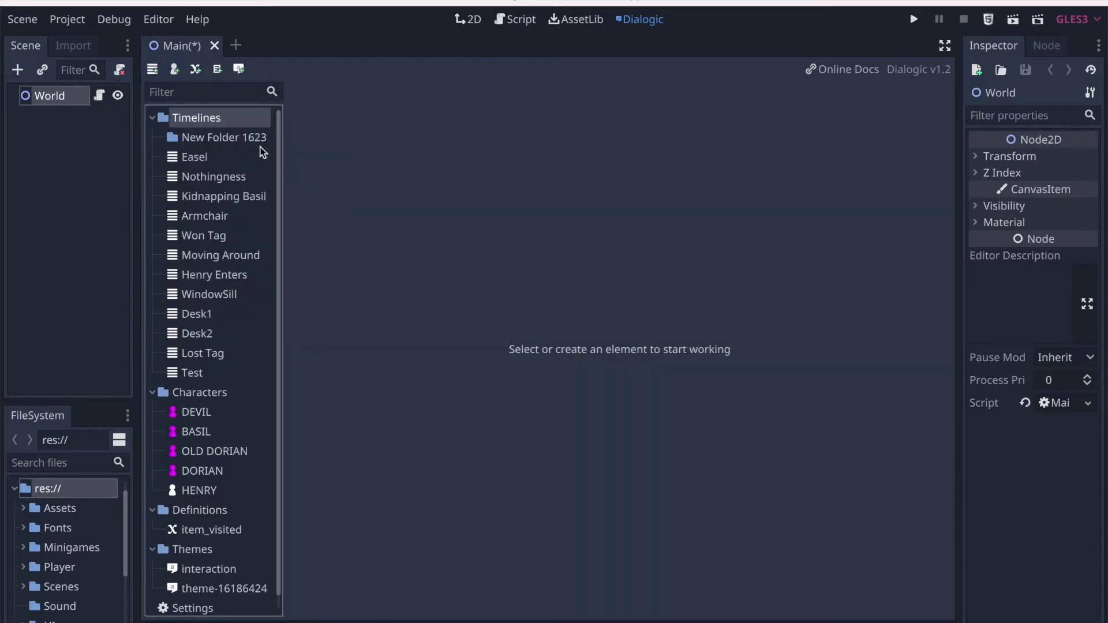
click(212, 160)
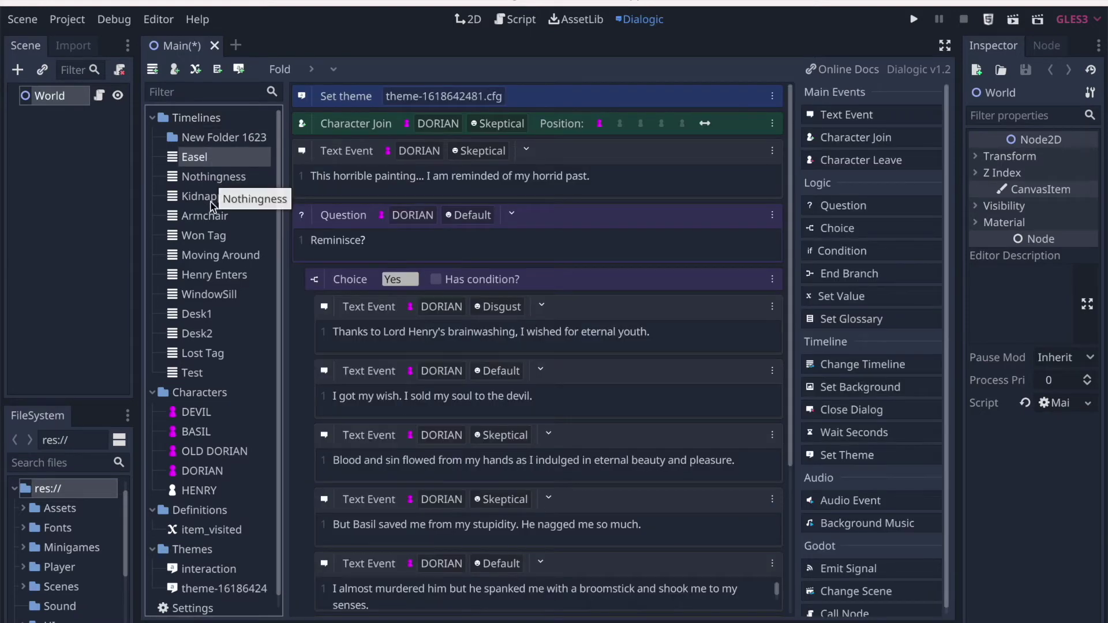
click(211, 218)
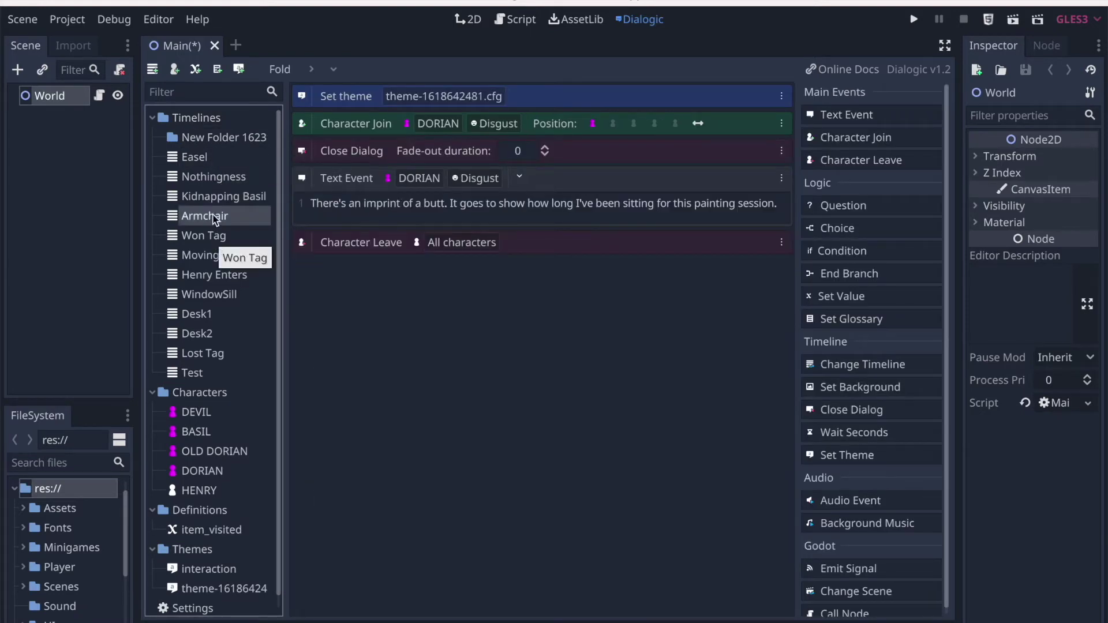
drag(212, 216, 209, 146)
click(200, 177)
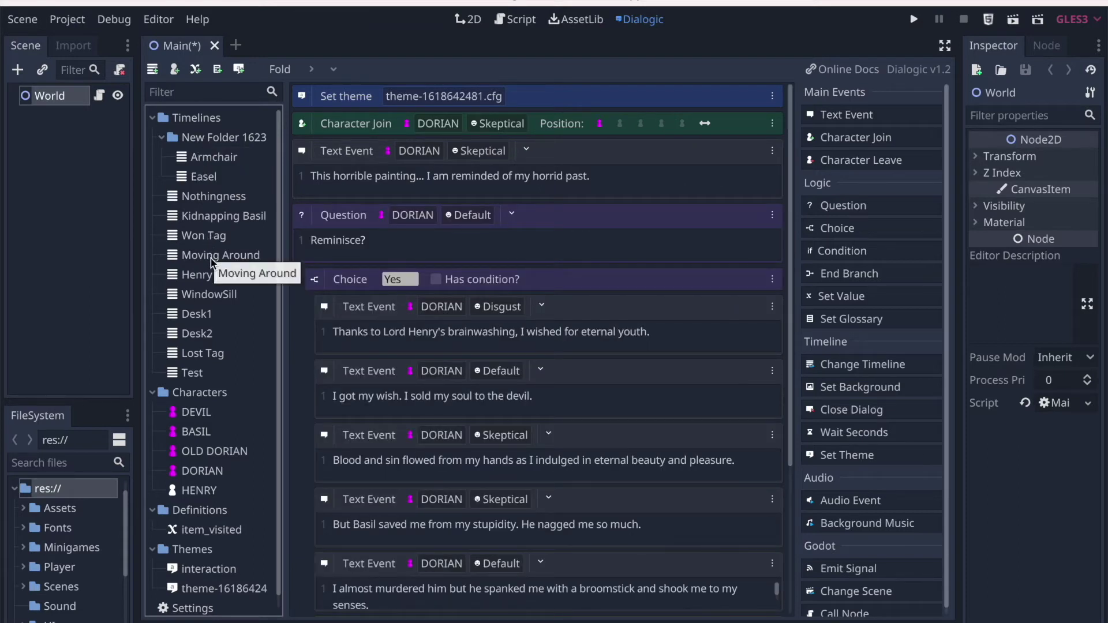
Rename the new folder to 'Interactables' and move WindowSill into it
click(162, 138)
click(162, 138)
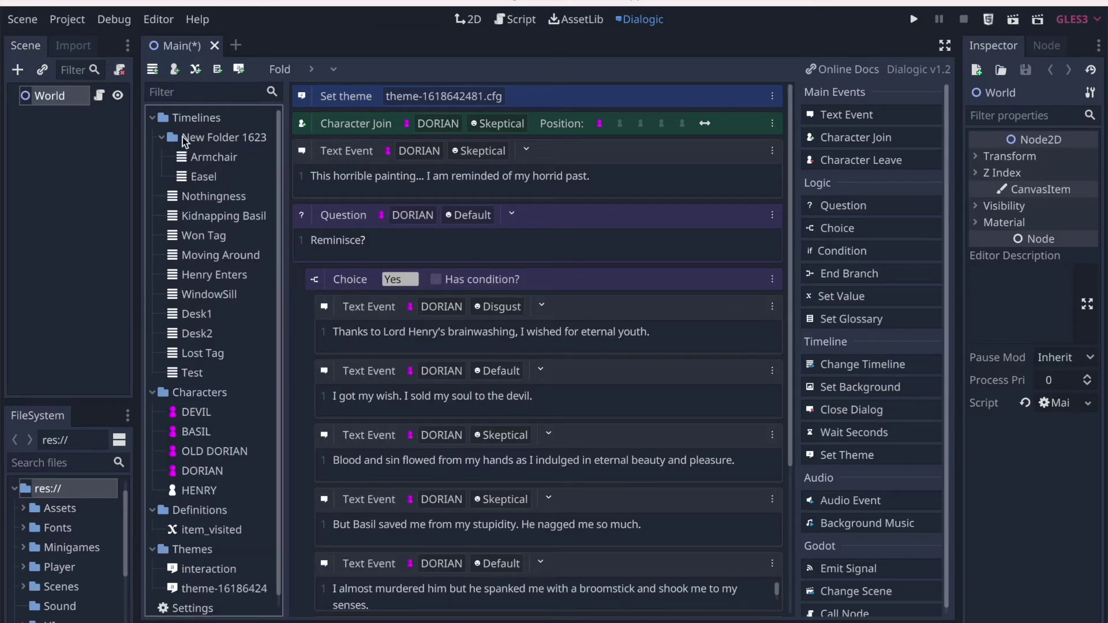
double_click(191, 138)
text(8ht)
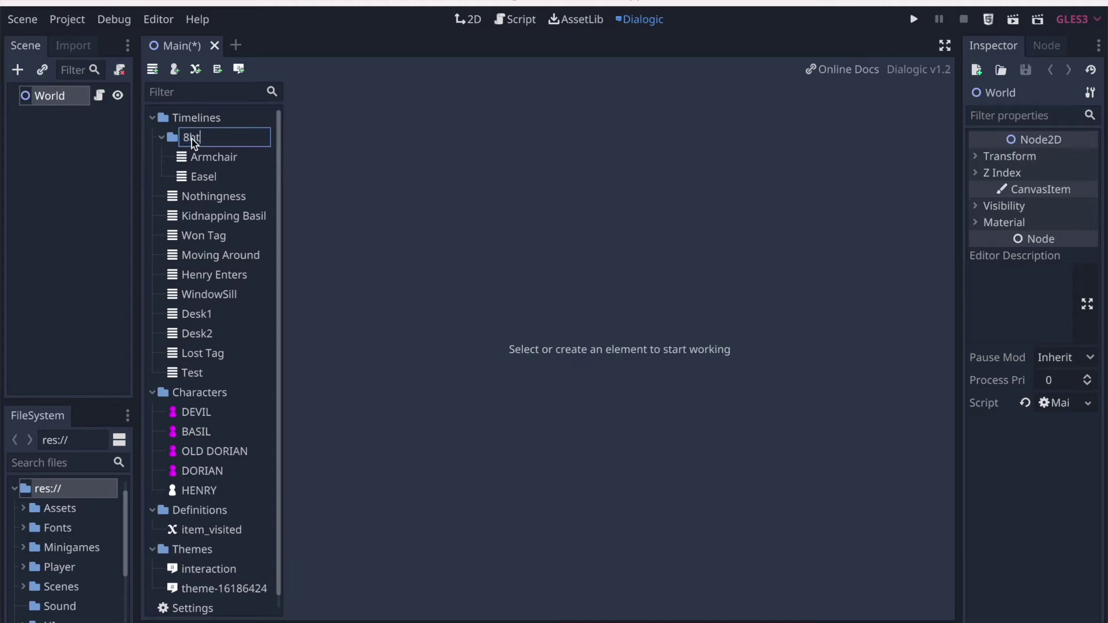
key(BackSpace)
key(BackSpace)
key(BackSpace)
text(Interactables)
key(Return)
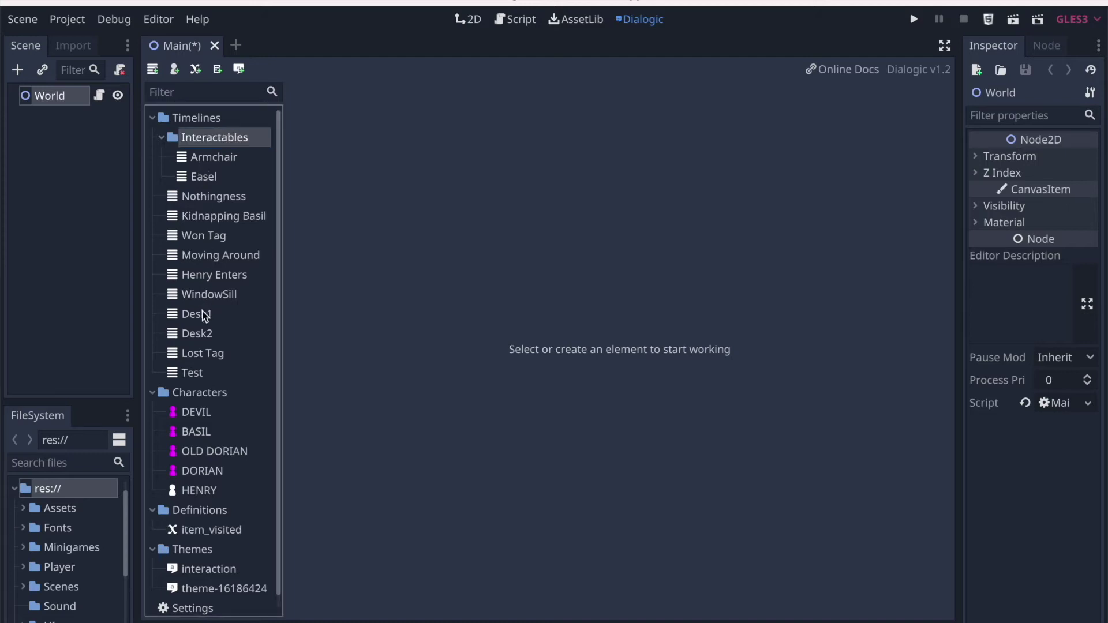
drag(208, 295, 203, 141)
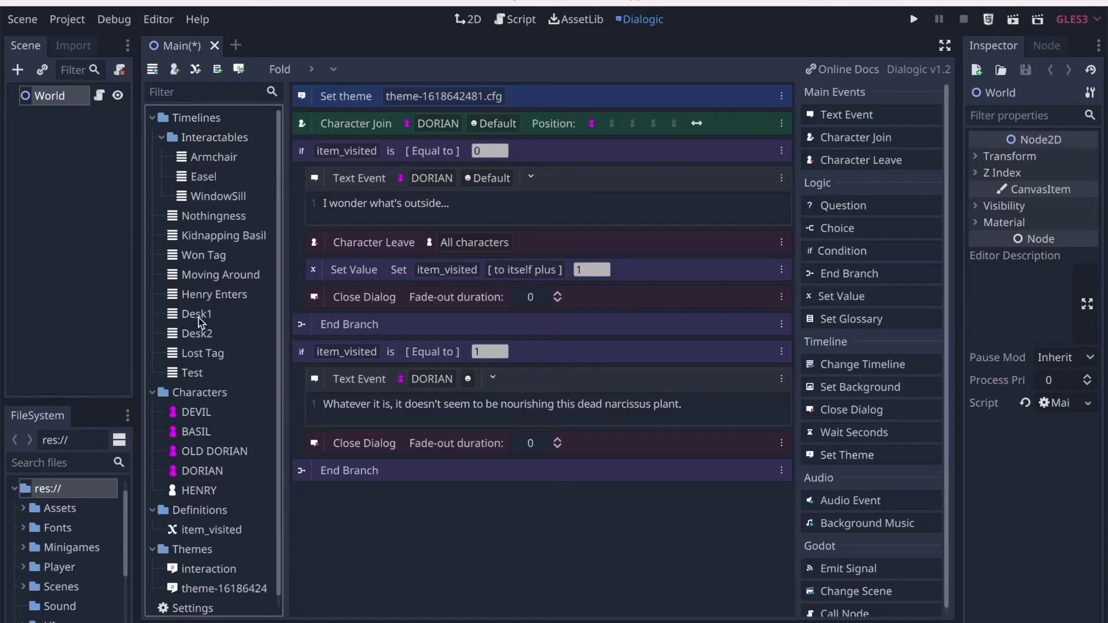
Move Desk1 and Desk2 into Interactables and enable Single Portrait Mode for the interaction theme
mouse_move(199, 318)
mouse_down()
mouse_move(235, 149)
mouse_move(224, 189)
mouse_up()
drag(195, 337, 225, 226)
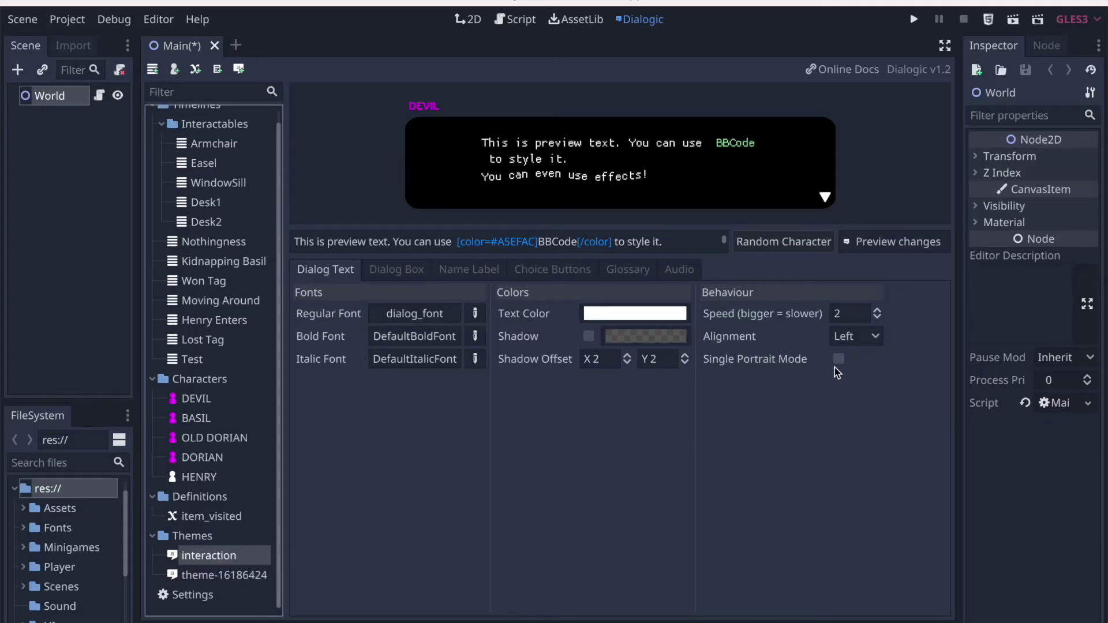
click(838, 361)
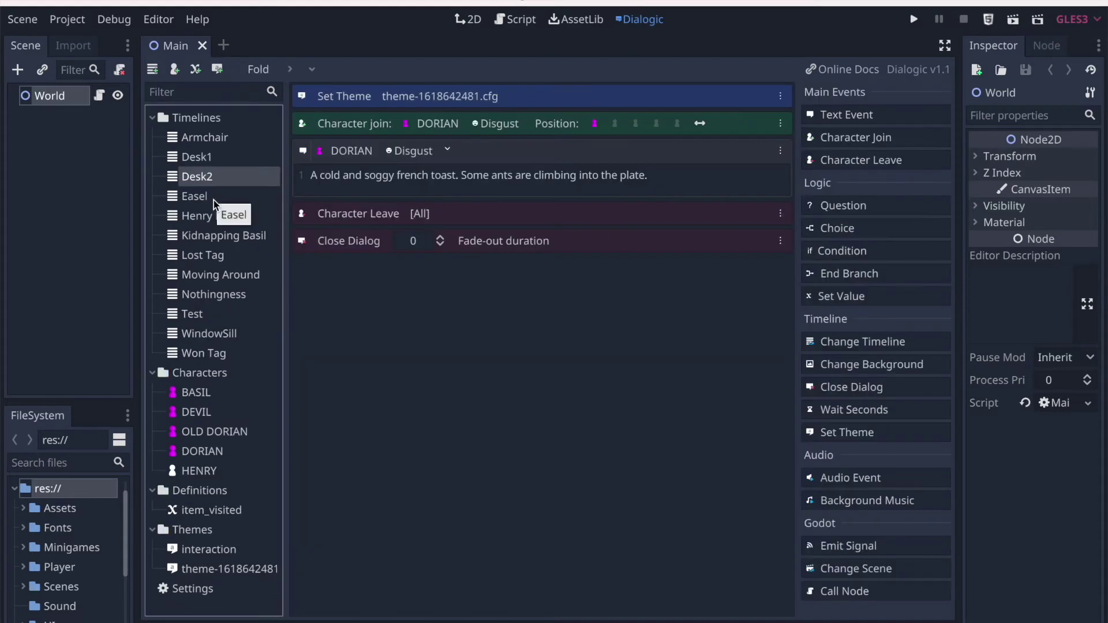
click(214, 199)
click(213, 217)
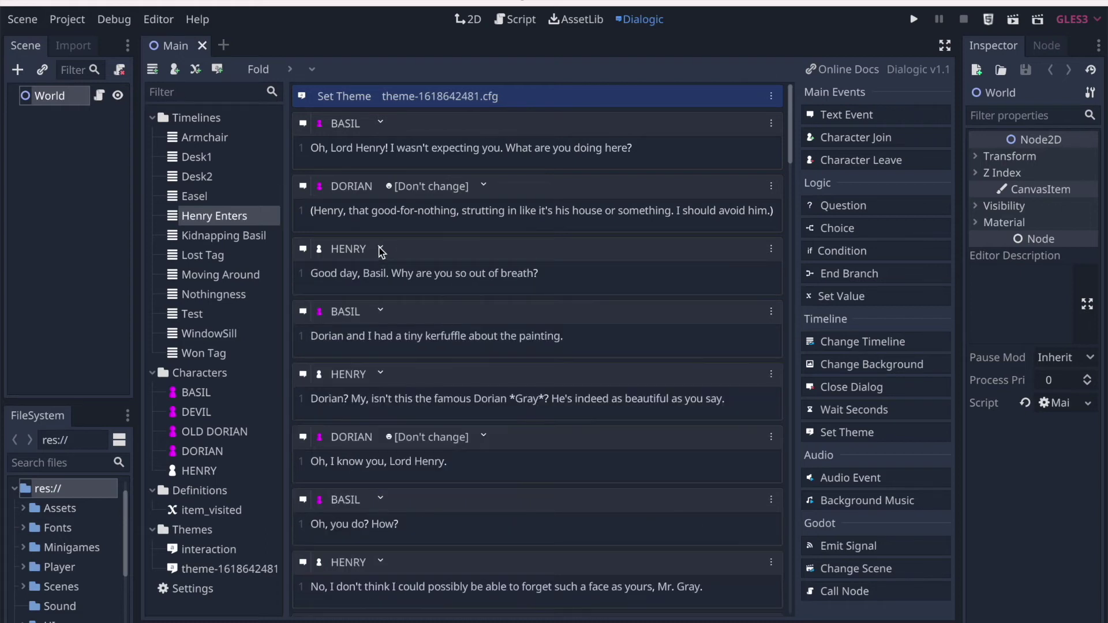
click(223, 254)
click(216, 269)
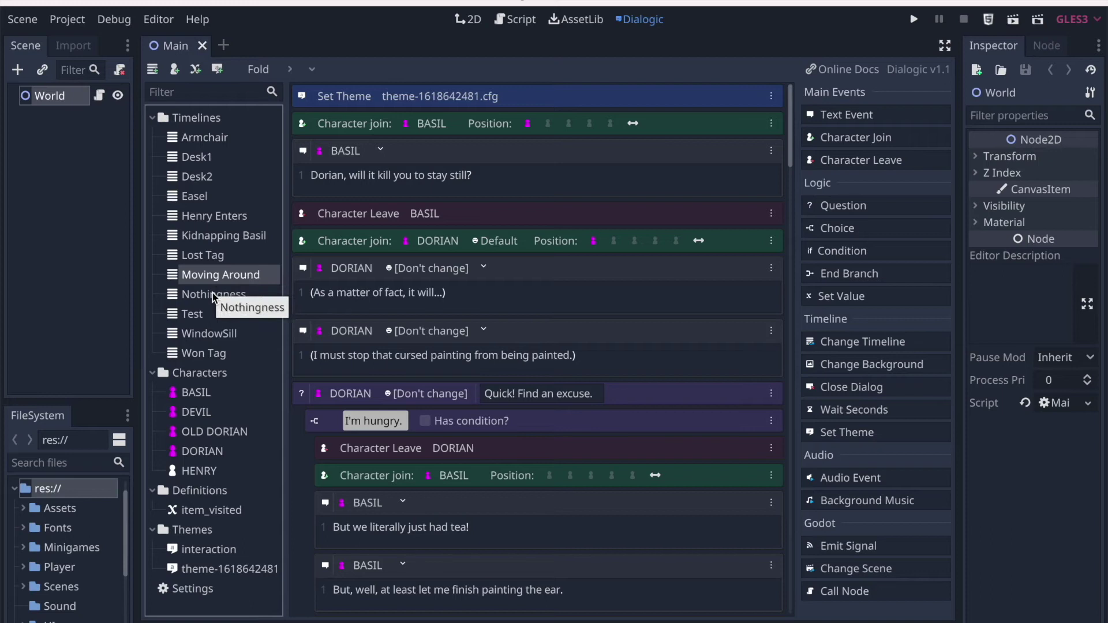
click(213, 294)
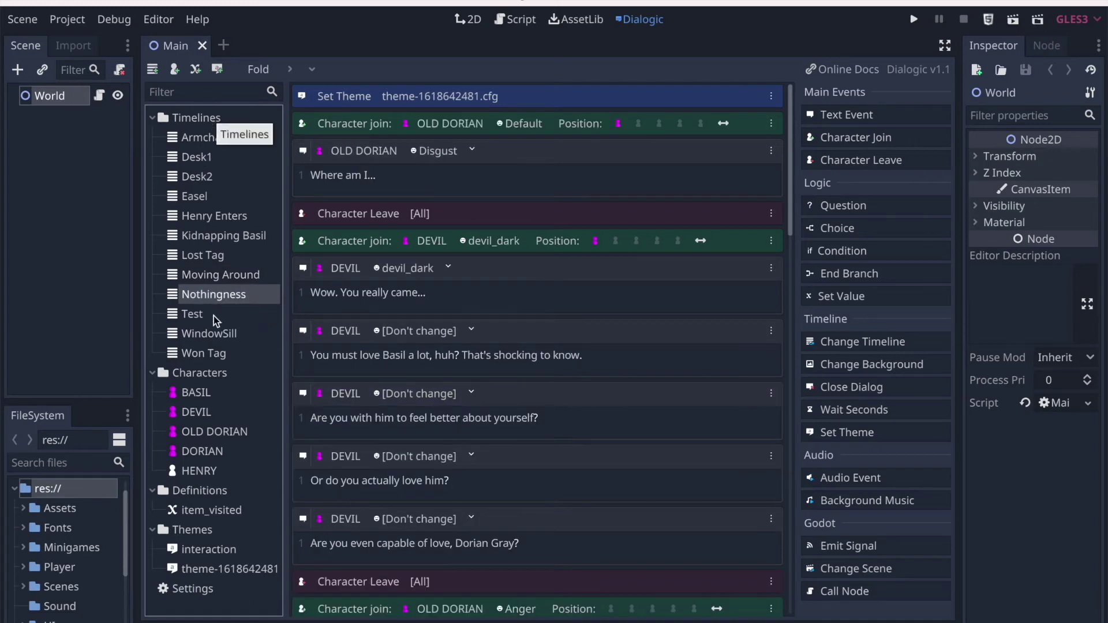
click(214, 315)
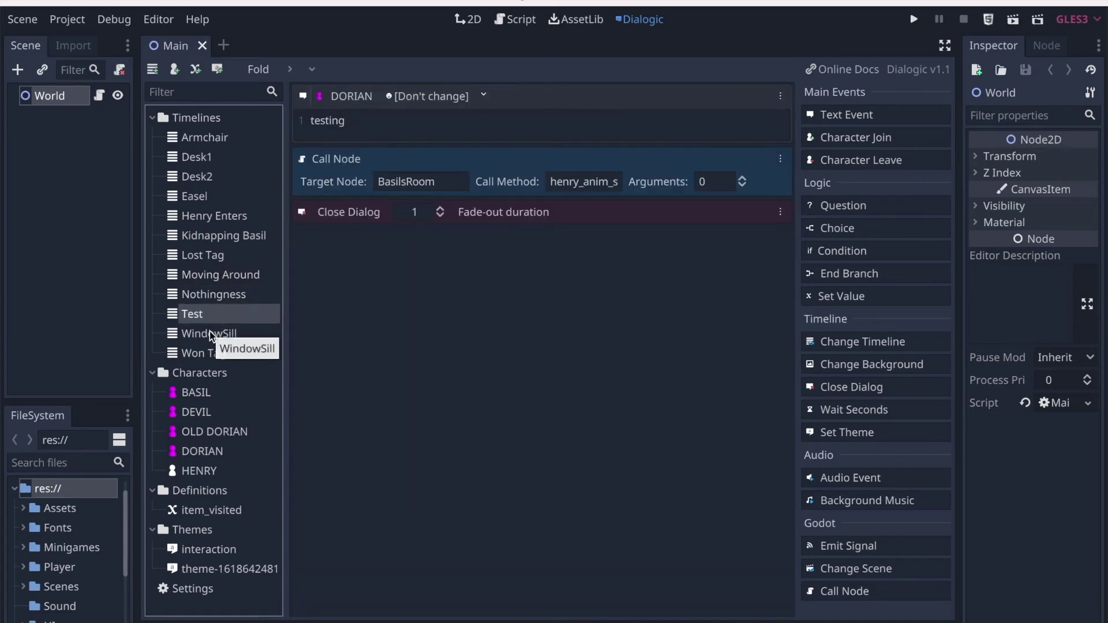
click(209, 333)
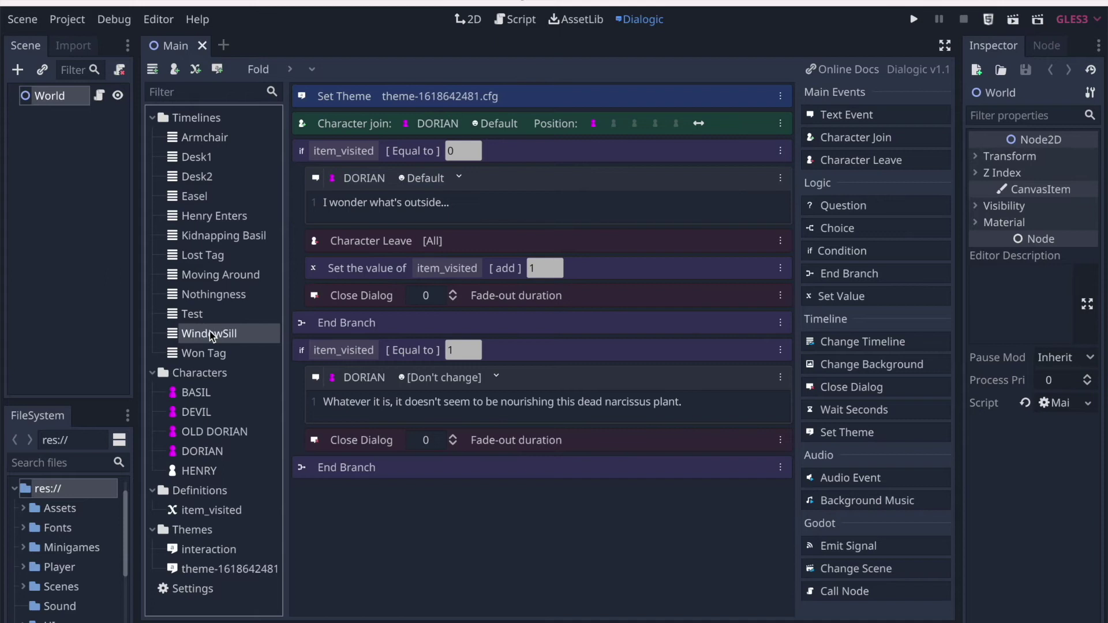
click(207, 275)
click(212, 294)
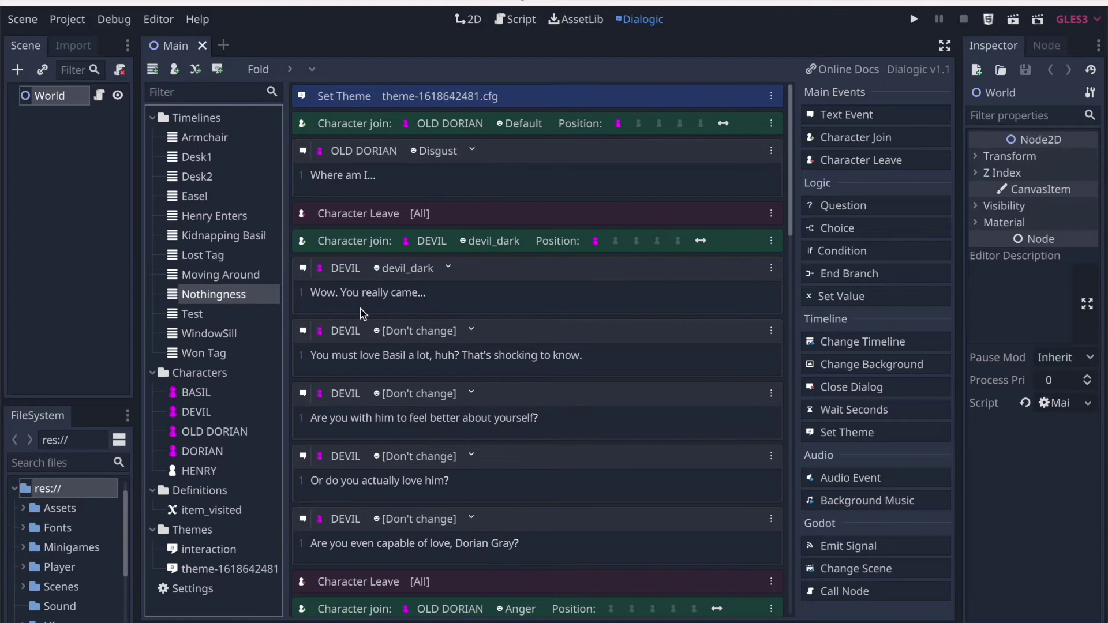
scroll(362, 313, down, 15)
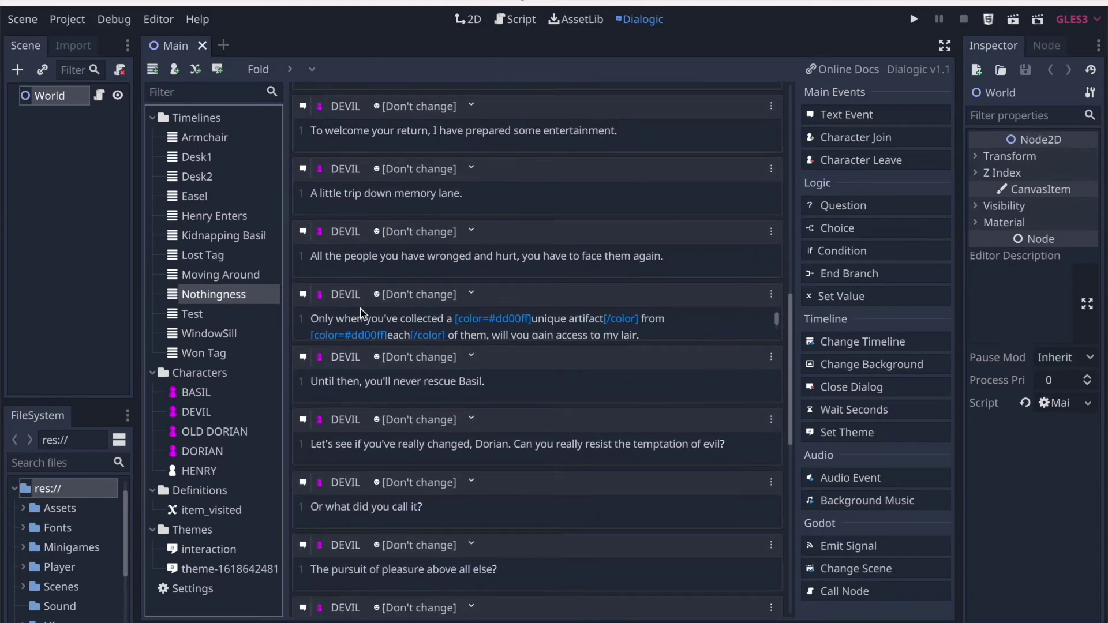
scroll(363, 335, down, 5)
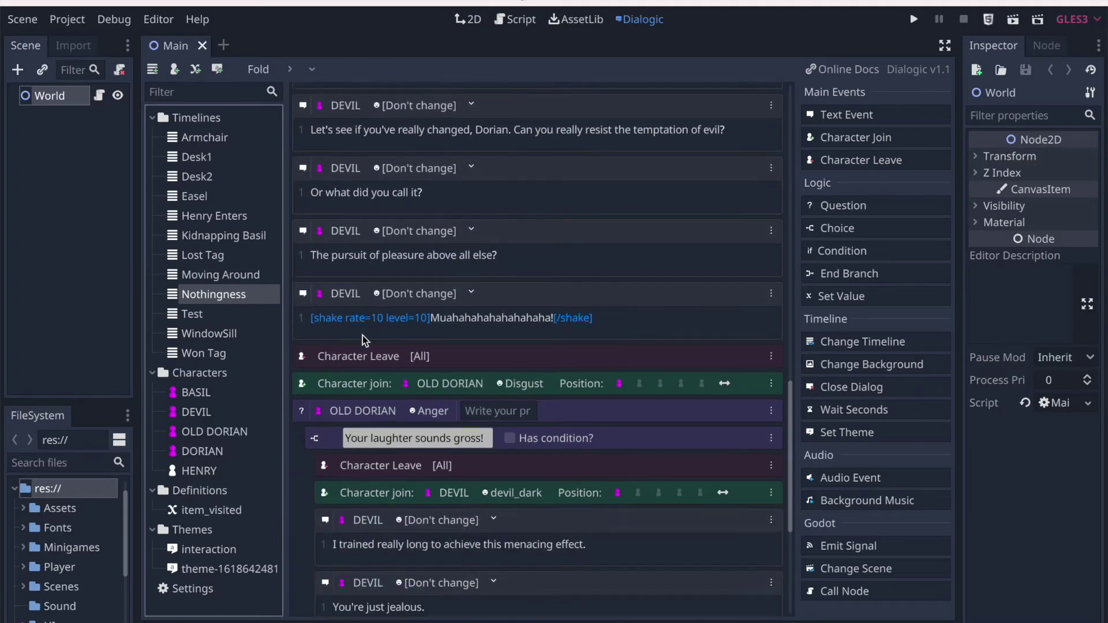
scroll(364, 339, down, 5)
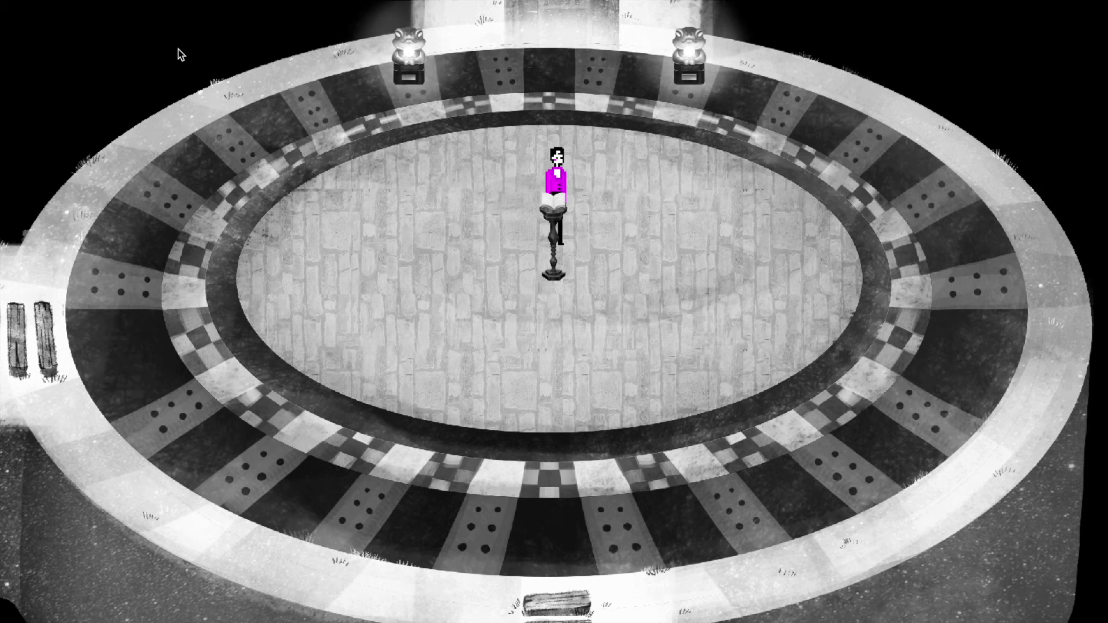
Walk Dorian down to the book pedestal, out left, then right across the circular floor toward it
key(Down)
key(Down)
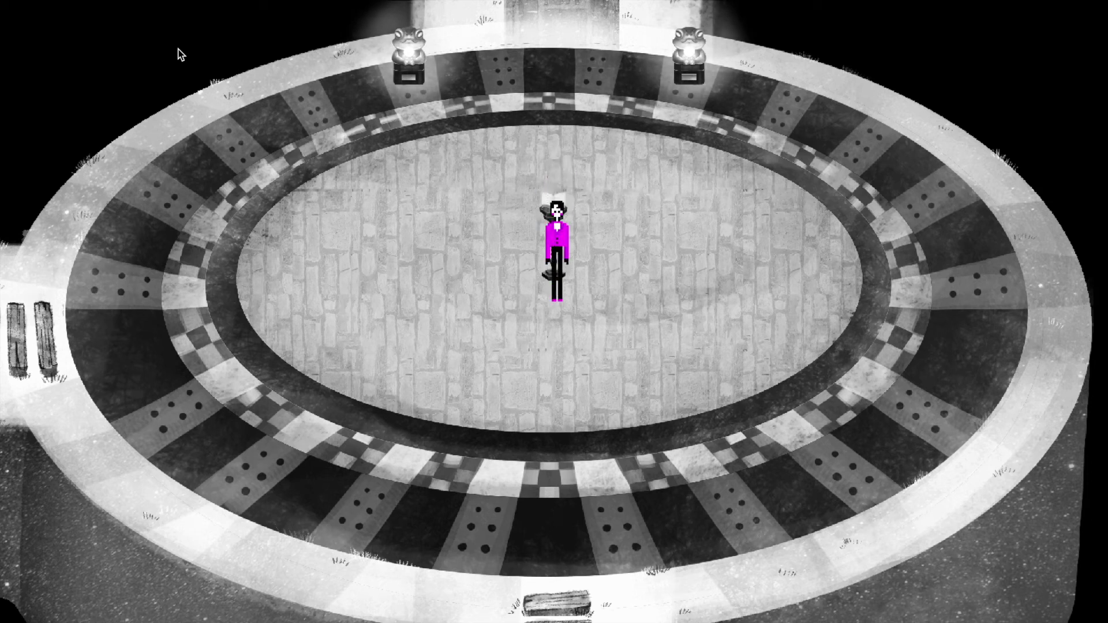
key(Left)
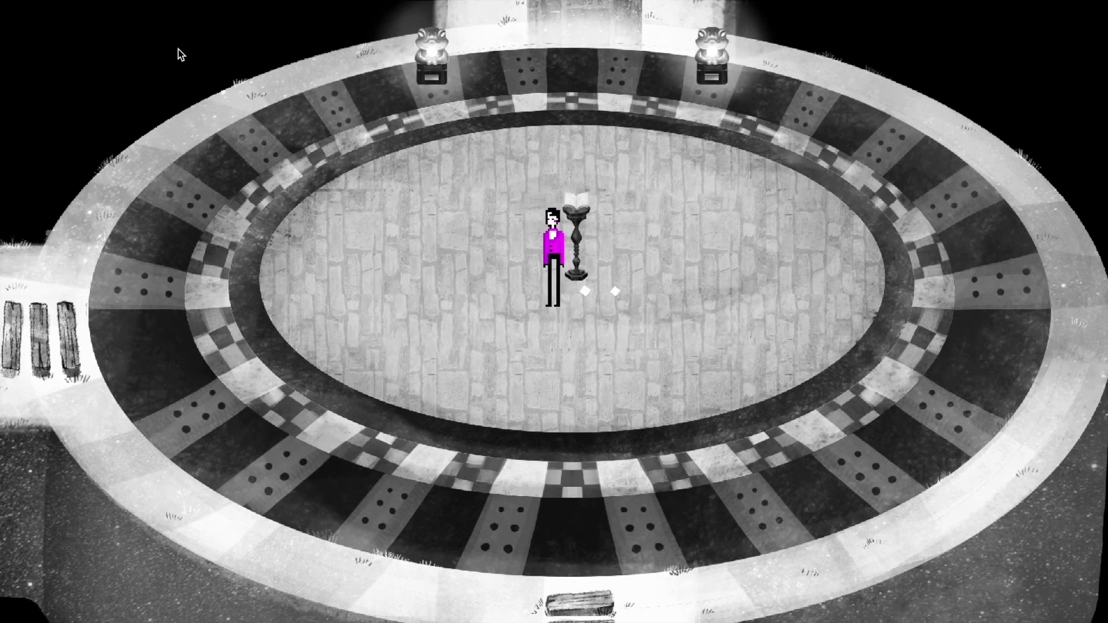
key(Right)
key(Right)
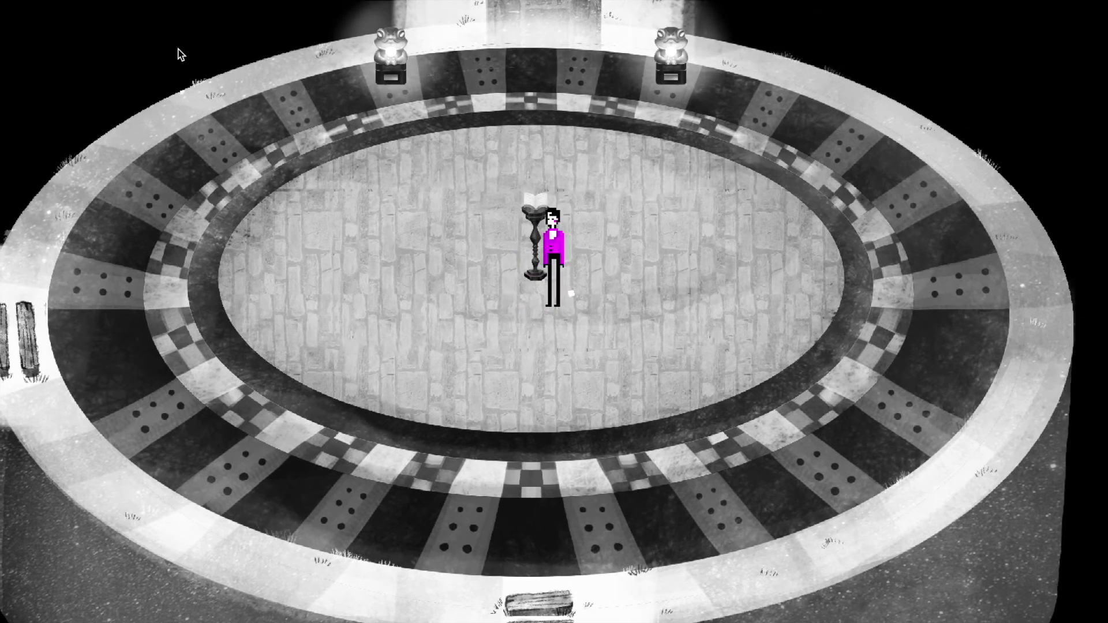
key(Right)
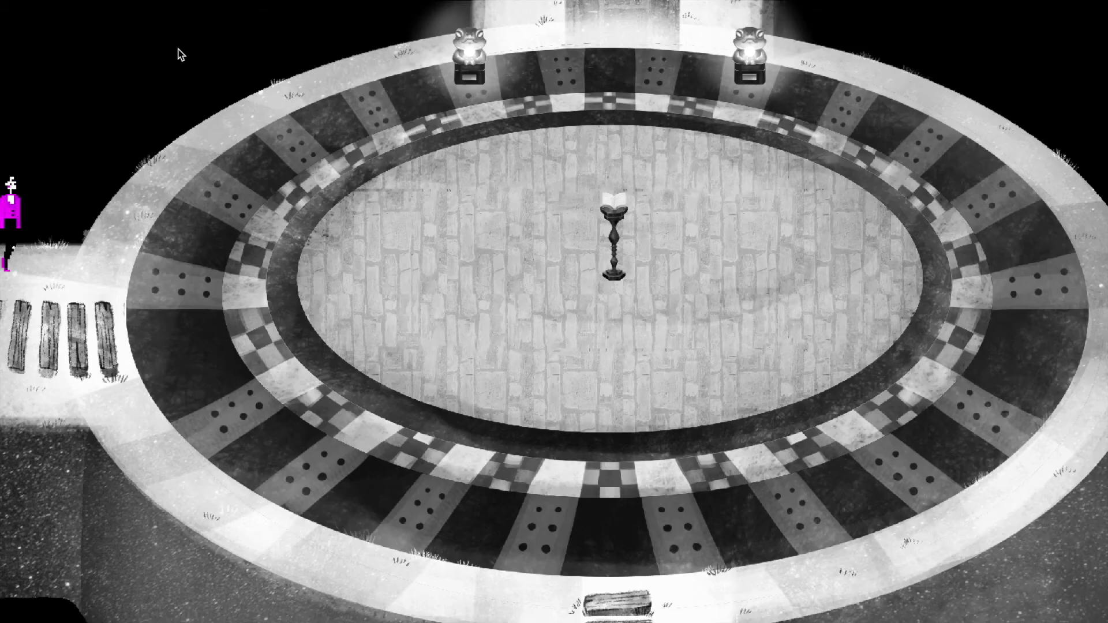
key(Right)
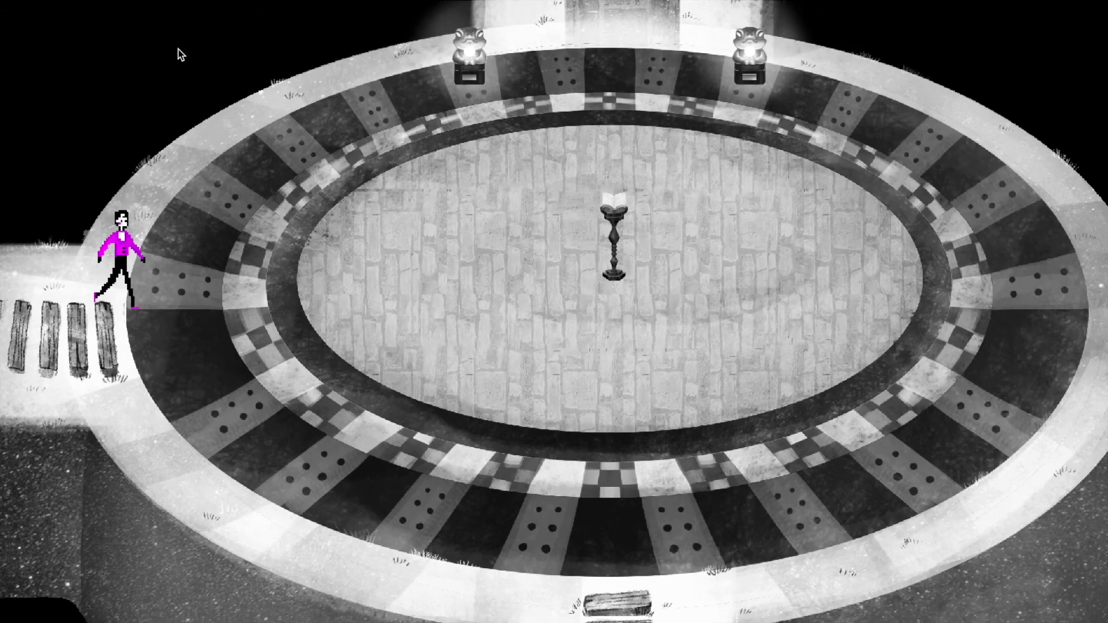
key(Right)
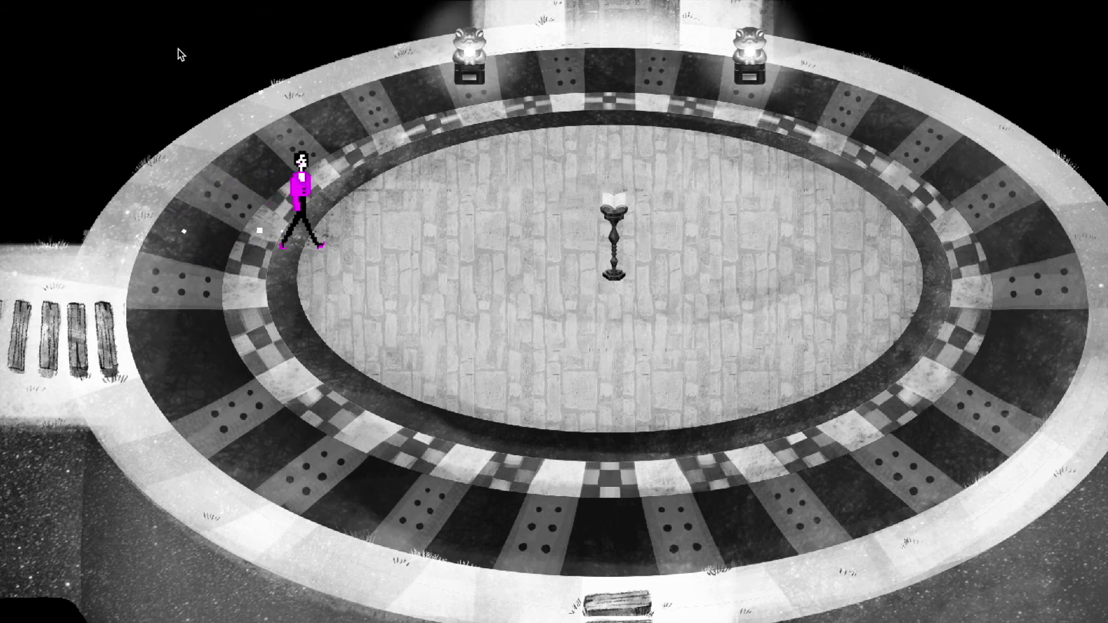
key(Right)
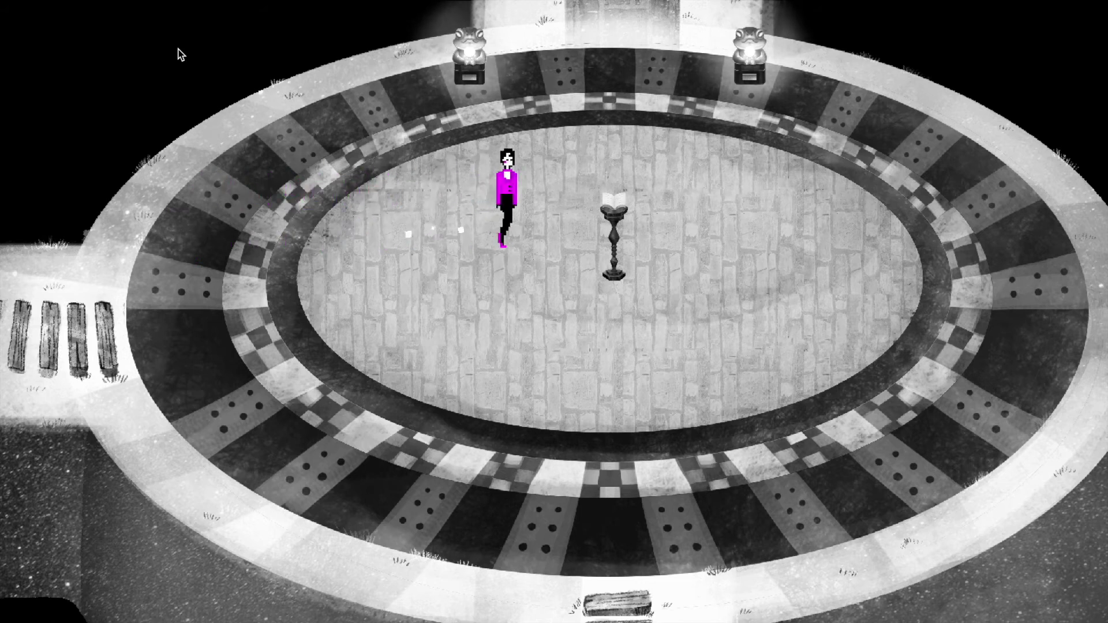
key(Right)
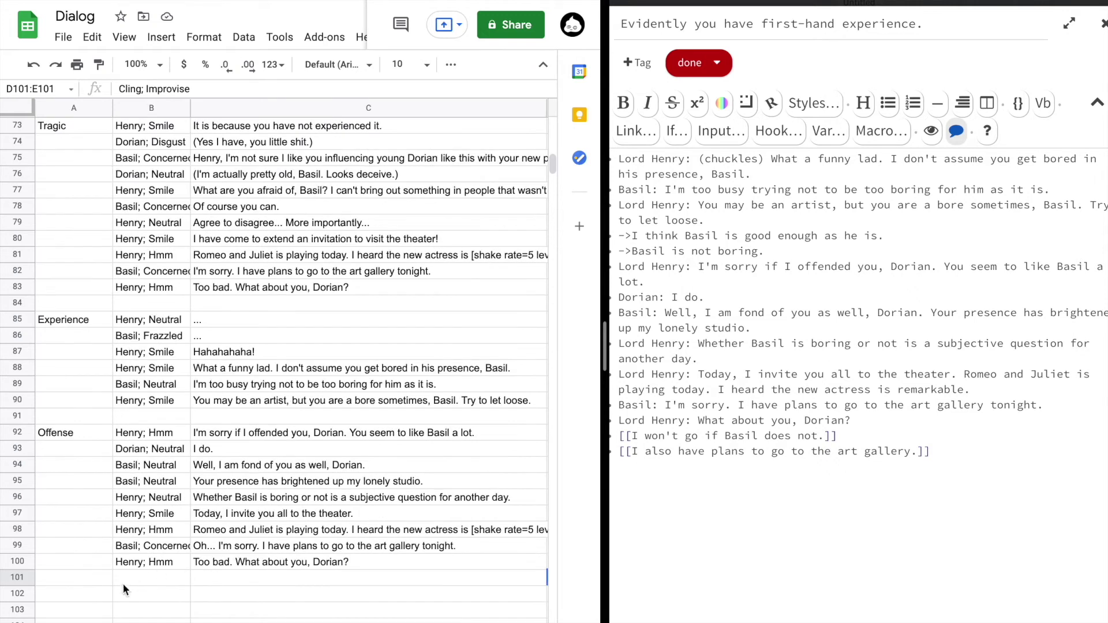
Enter the label 'Cling' in cell A102 and move to the Cling row's speaker cell
click(93, 587)
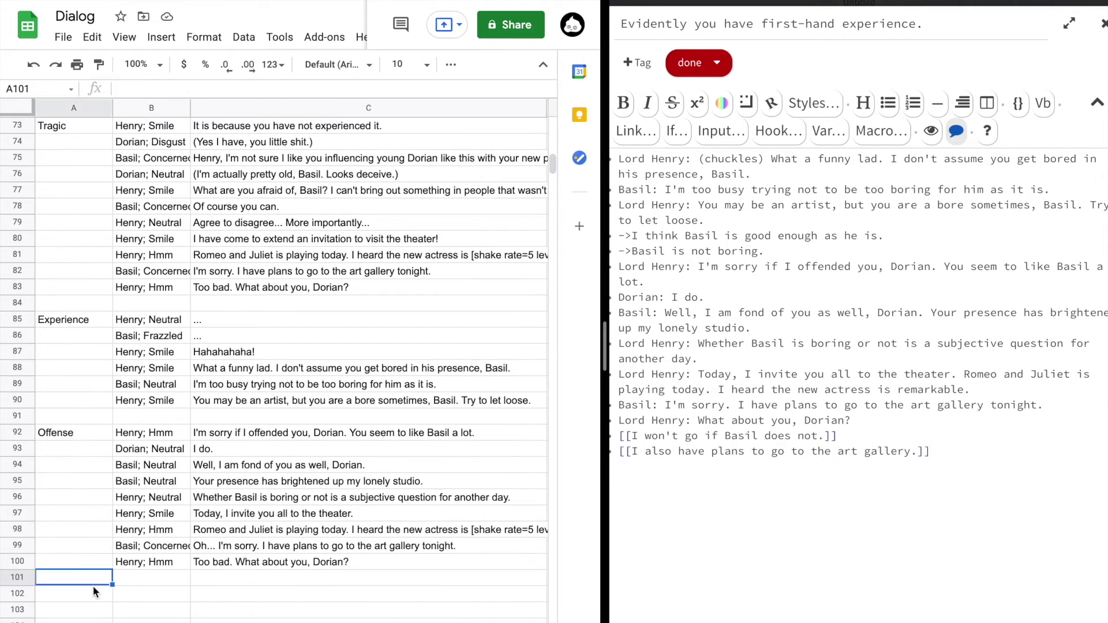
scroll(93, 594, right, 3)
text(Cling)
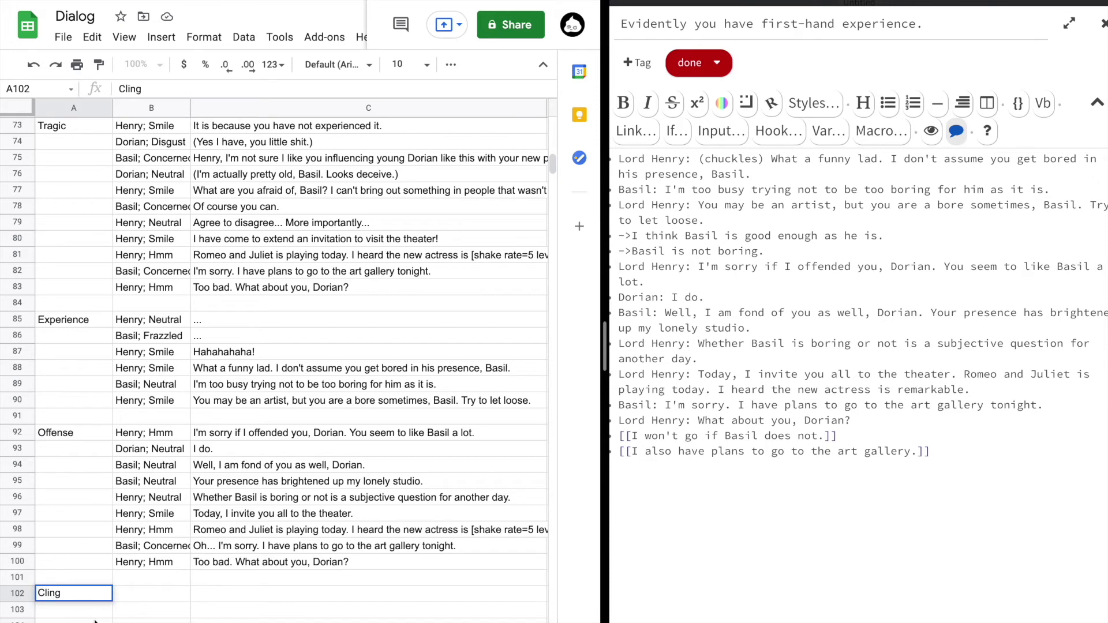
scroll(101, 612, down, 1)
scroll(92, 612, down, 1)
click(74, 620)
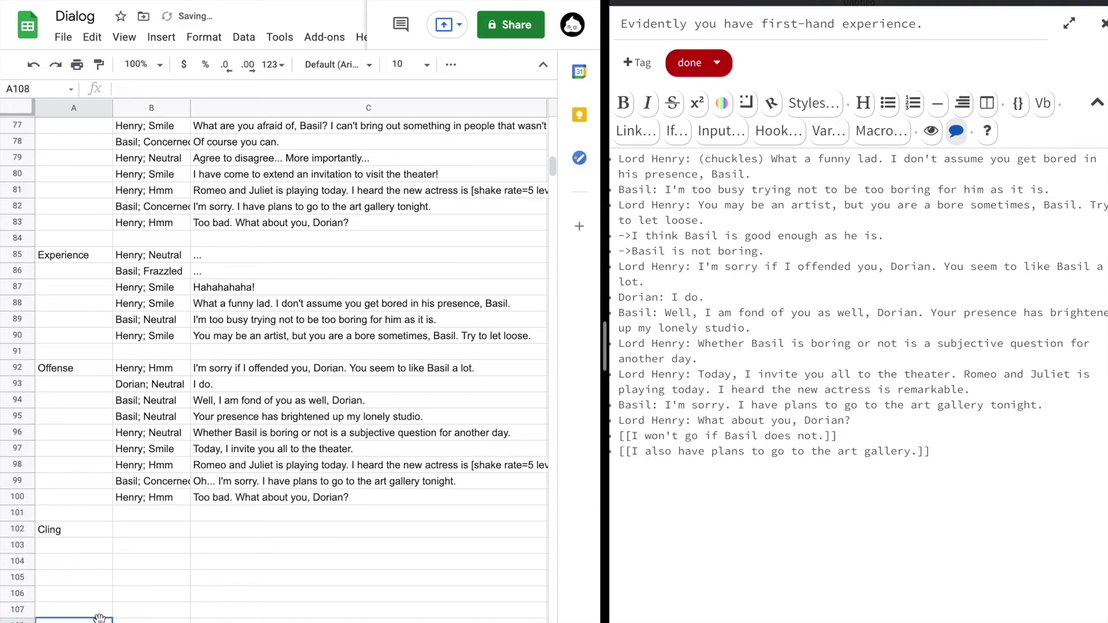
text(Improvise)
click(143, 529)
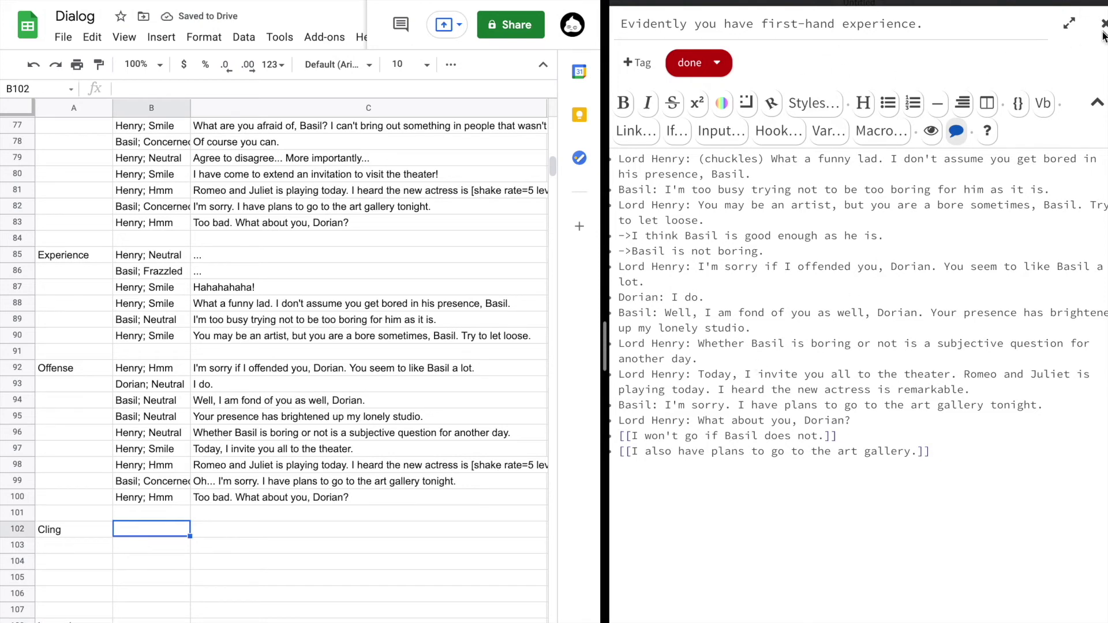
Copy Lord Henry's first line from the 'I won't go if Basil does not.' passage into cell C102
key(Escape)
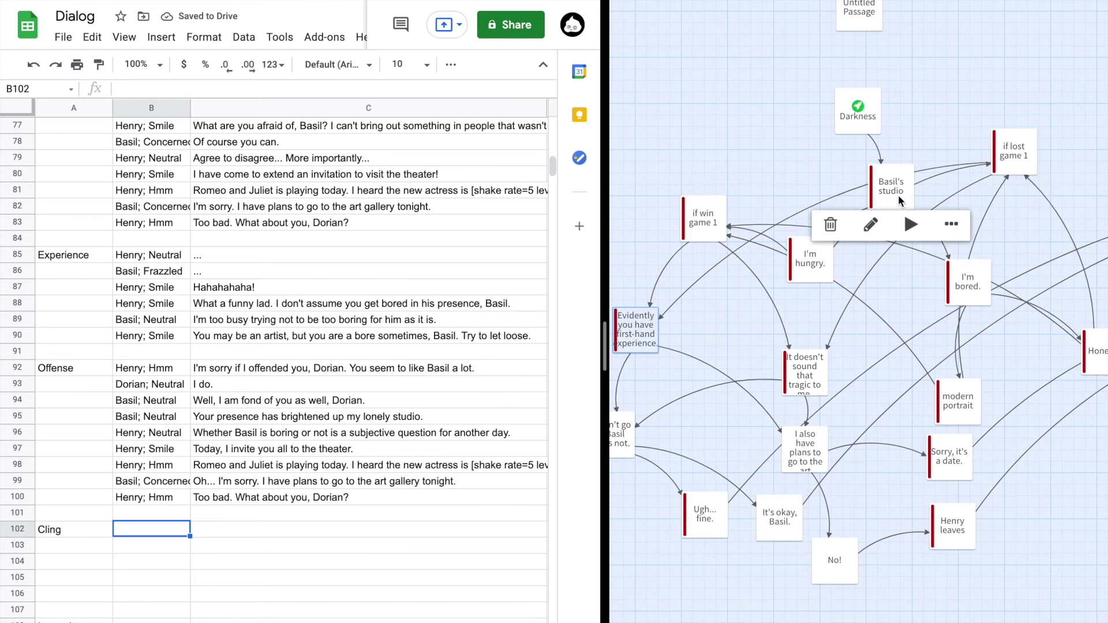
scroll(900, 200, down, 3)
scroll(900, 200, down, 2)
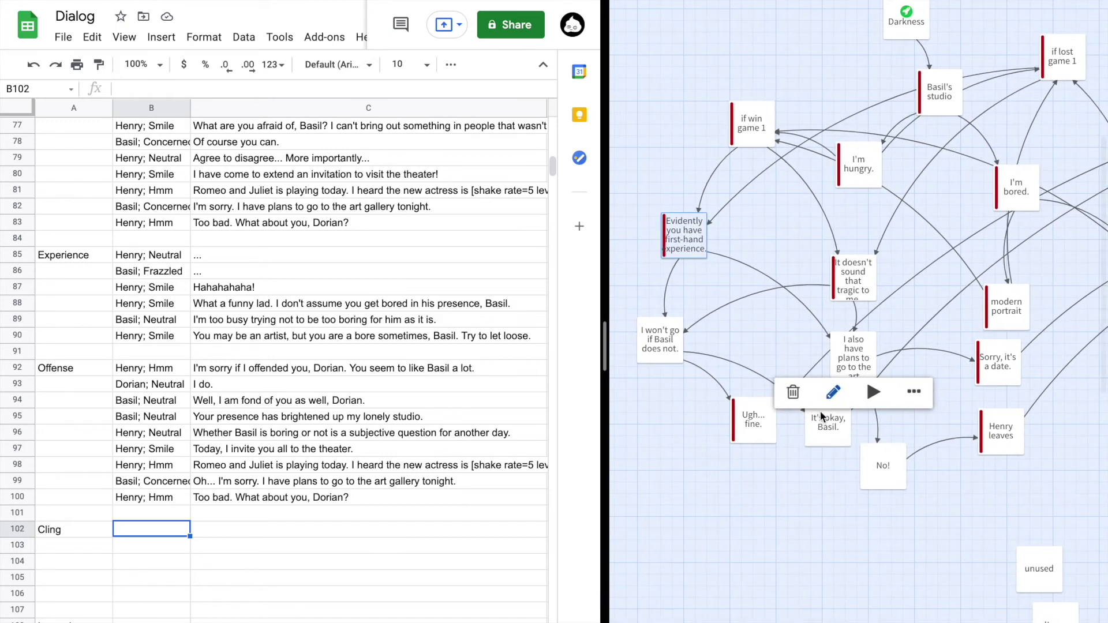
double_click(670, 344)
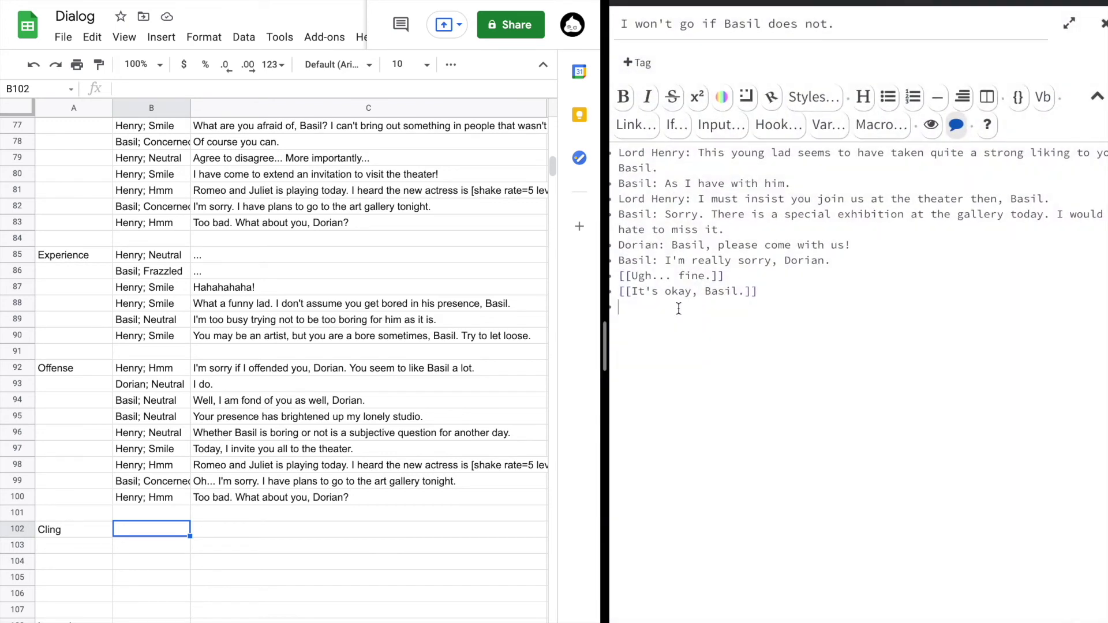
drag(707, 177, 700, 153)
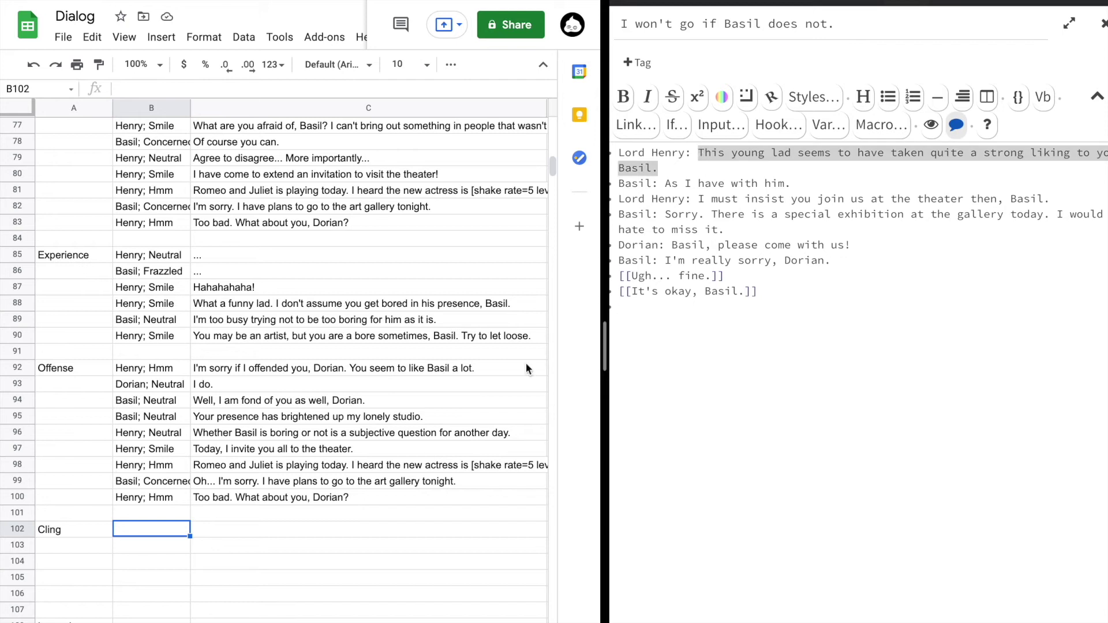
click(230, 529)
text(This young lad seems to have taken quite a strong liking to you Basil.)
click(173, 525)
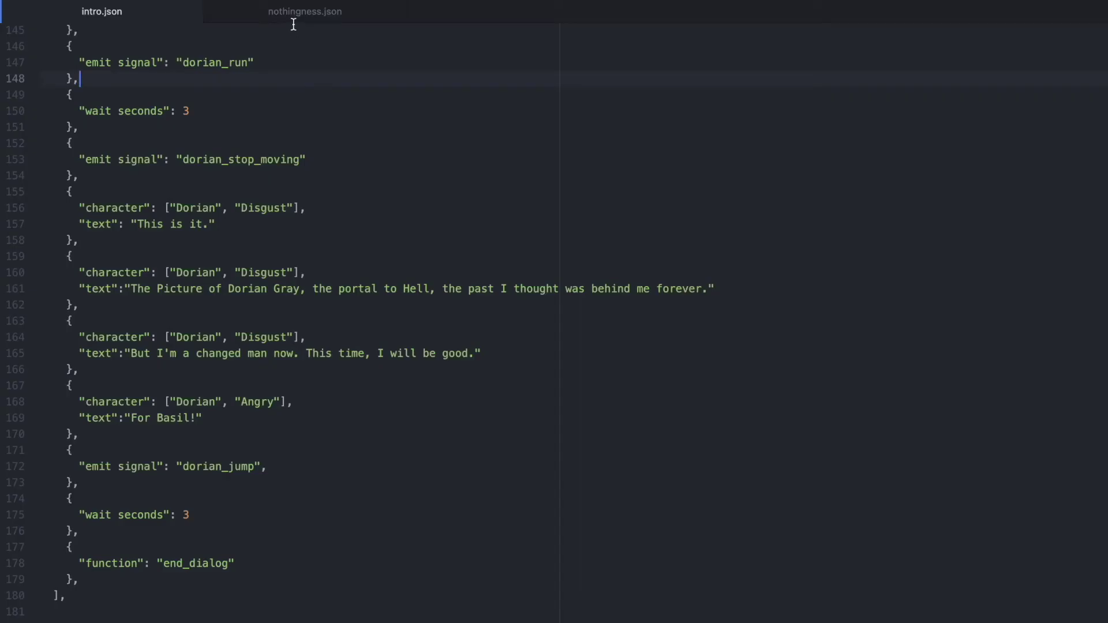
scroll(255, 273, up, 20)
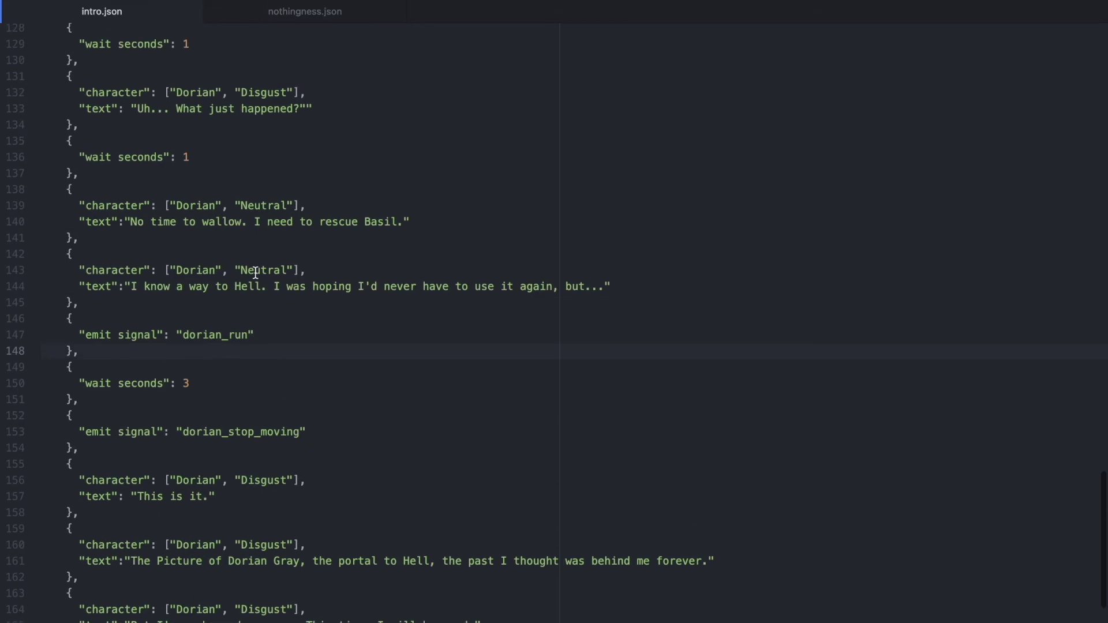
scroll(256, 273, up, 20)
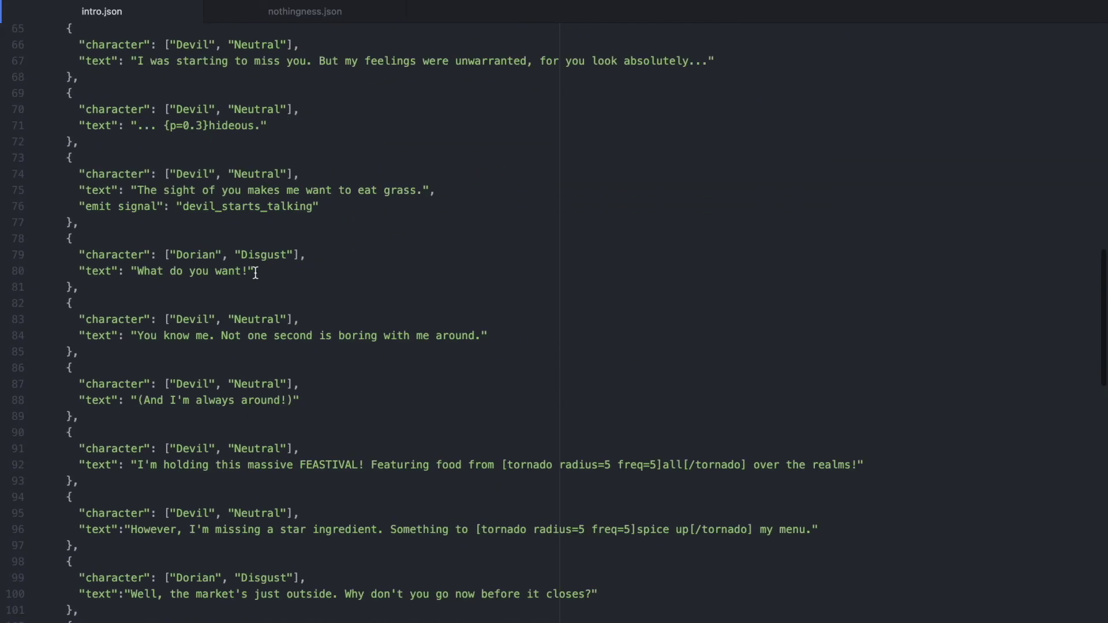
scroll(256, 272, up, 5)
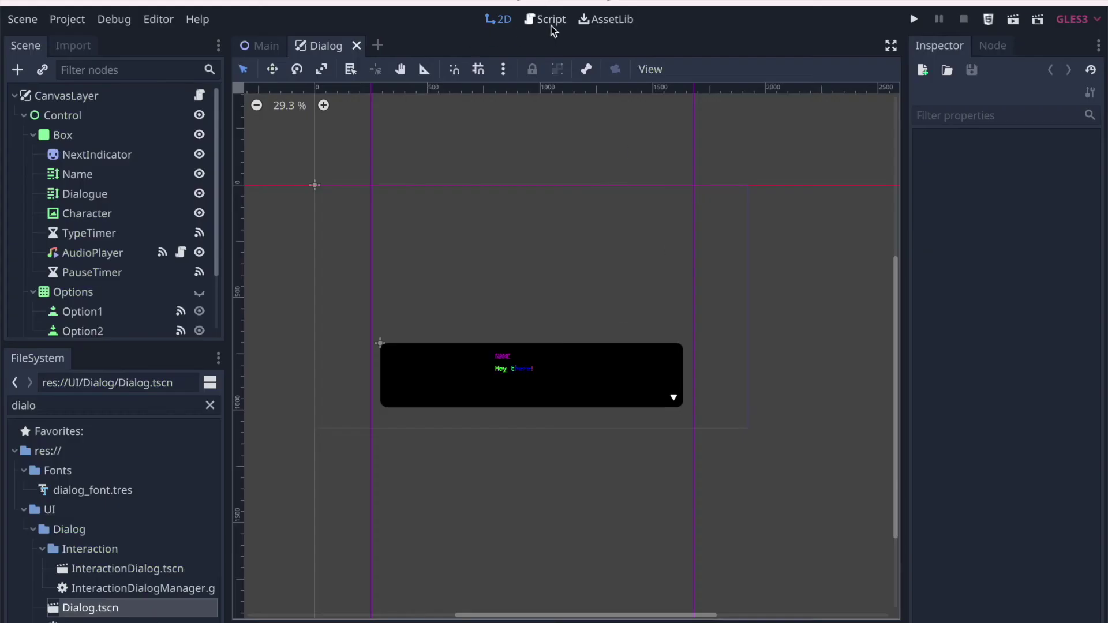
Switch to Godot's Script workspace and view Basils_Room.gd and interaction.gd
click(549, 21)
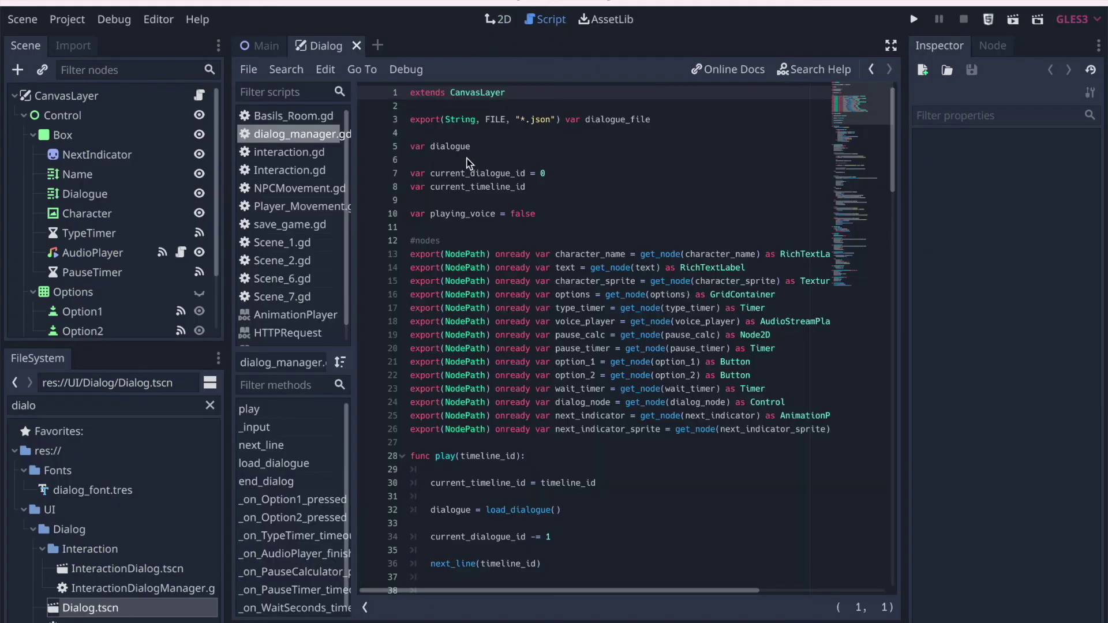
scroll(465, 241, down, 3)
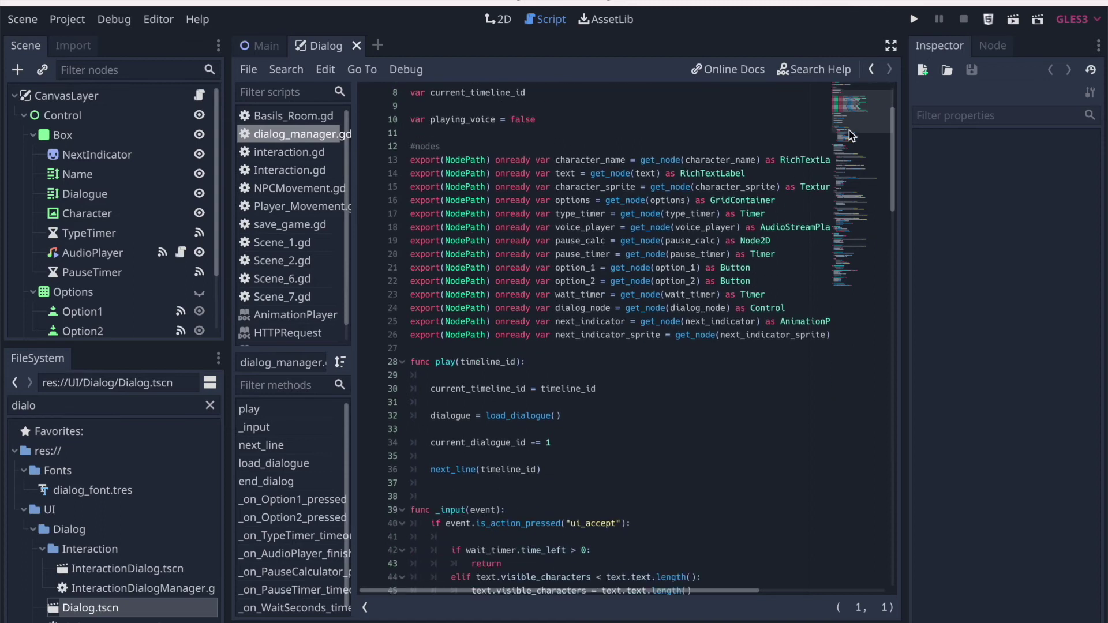
drag(849, 131, 847, 104)
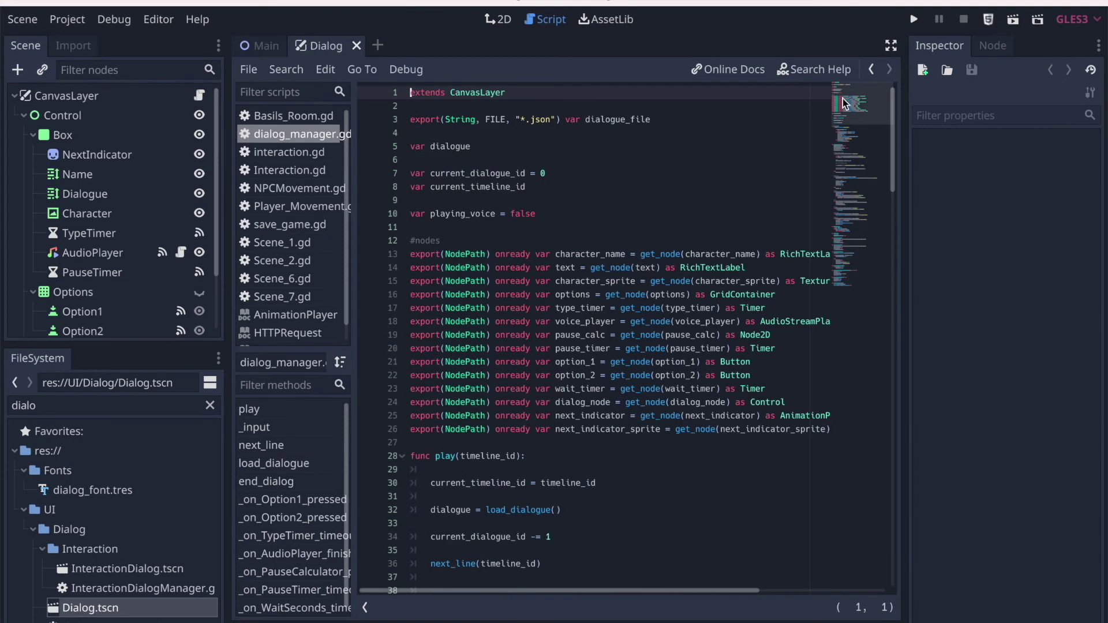
click(293, 118)
click(287, 148)
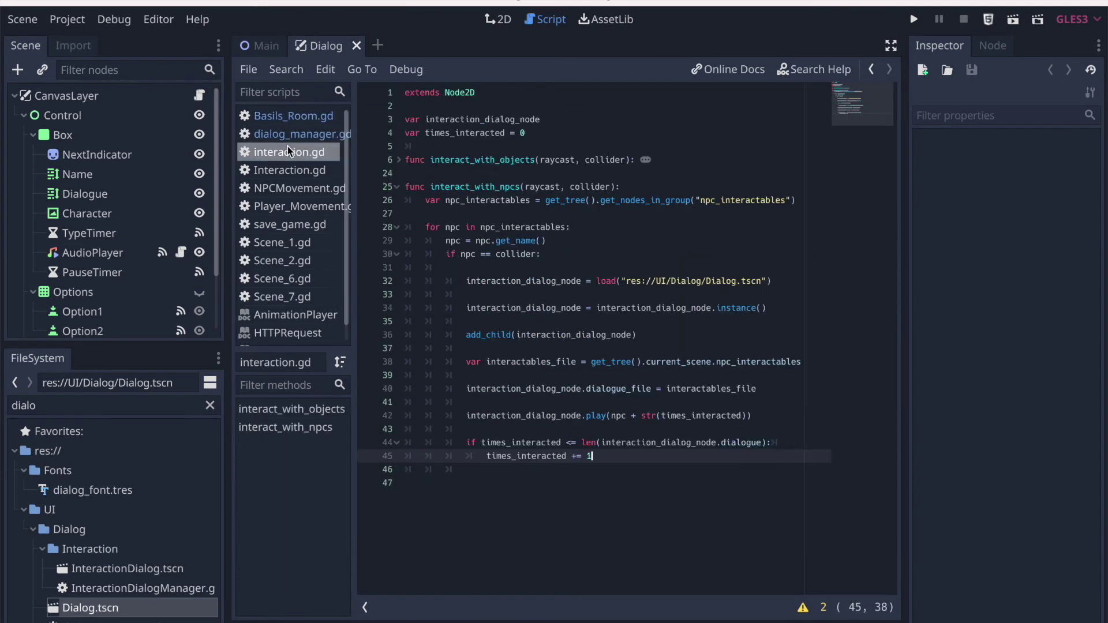
Look through dialog_manager.gd, Player_Movement.gd and Interaction.gd, then shade the lantern roof's upper left
click(289, 136)
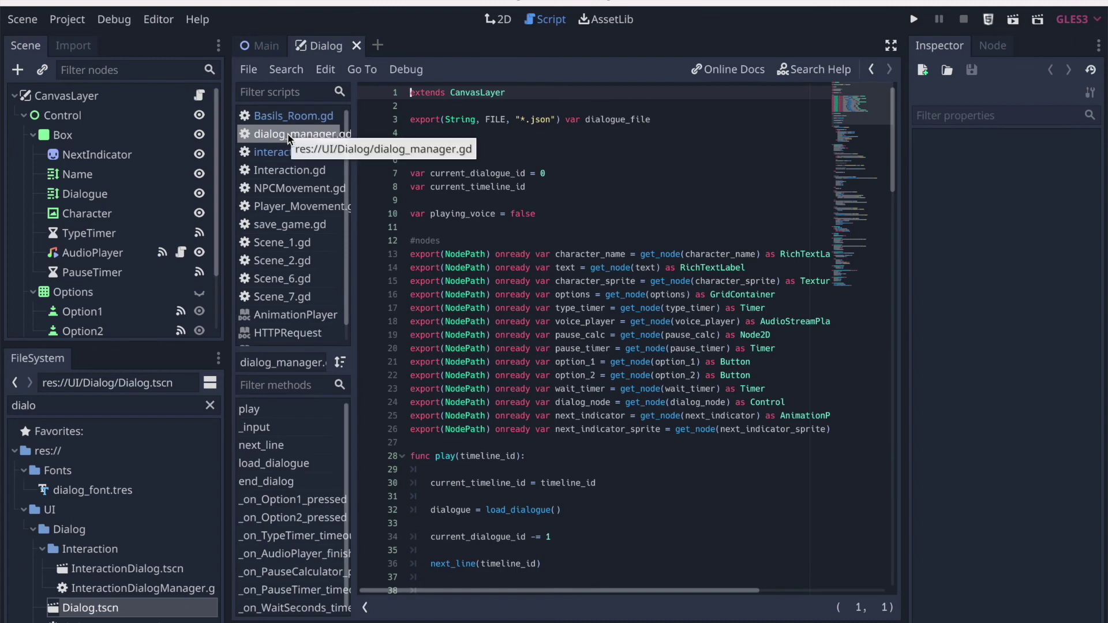
click(293, 207)
click(295, 171)
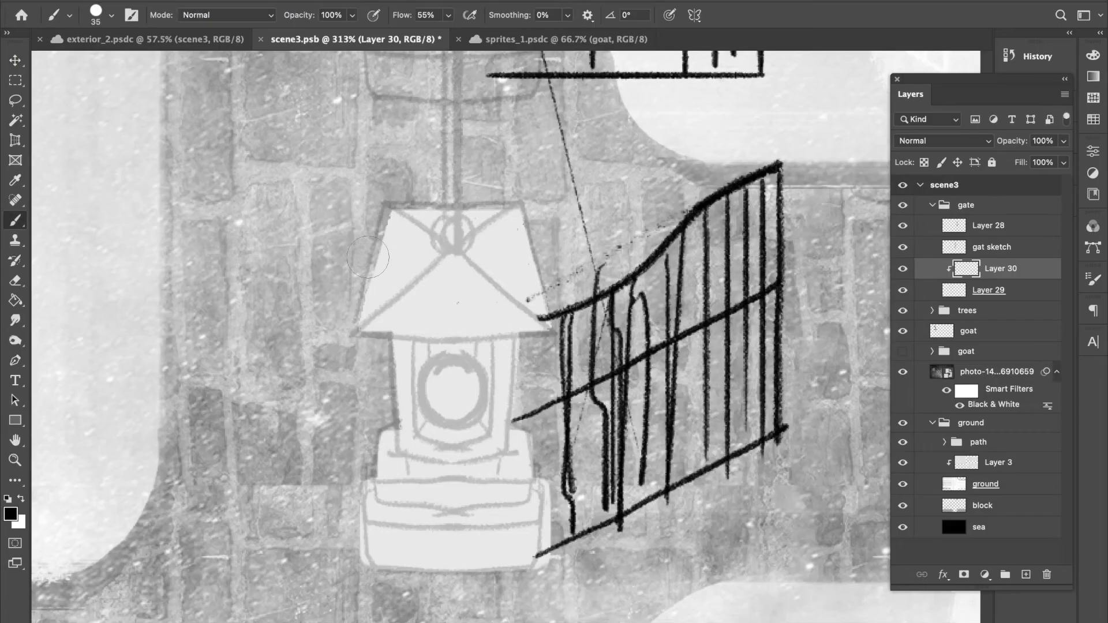
mouse_move(387, 226)
mouse_down()
mouse_move(426, 250)
mouse_move(349, 311)
mouse_move(380, 253)
mouse_move(407, 248)
mouse_move(380, 221)
mouse_move(407, 260)
mouse_move(388, 241)
mouse_move(417, 333)
mouse_move(438, 269)
mouse_move(461, 273)
mouse_move(420, 286)
mouse_up()
Try erasing light lines across the lantern roof's left face, undoing each attempt
key(ctrl+z)
key(ctrl+shift+z)
key(e)
drag(363, 332, 437, 271)
key(ctrl+z)
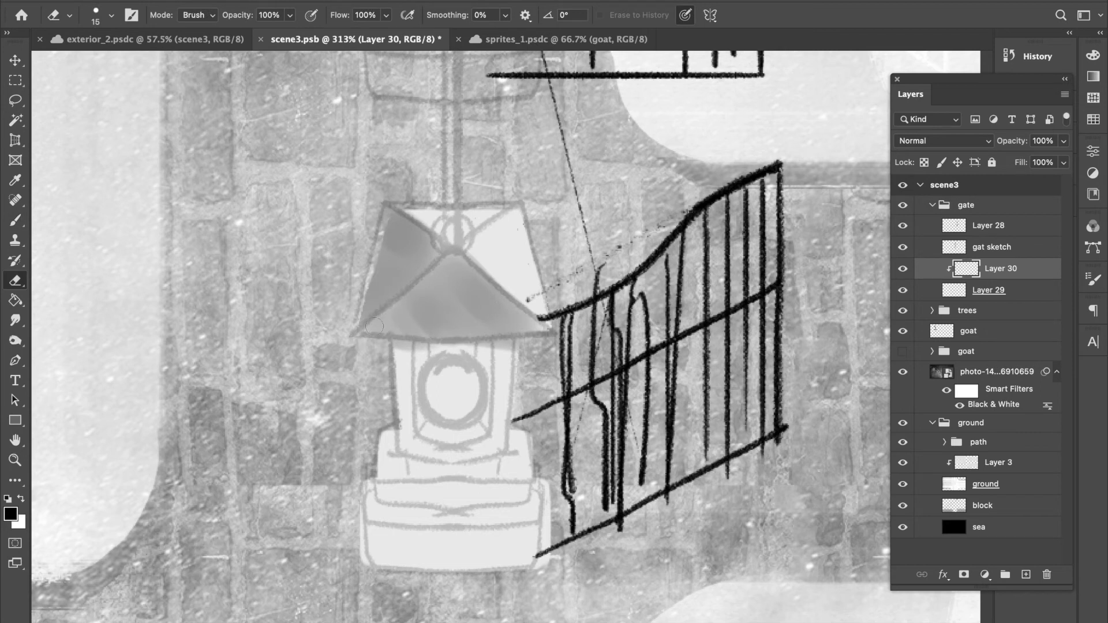
drag(364, 332, 464, 246)
key(ctrl+z)
key(ctrl+z)
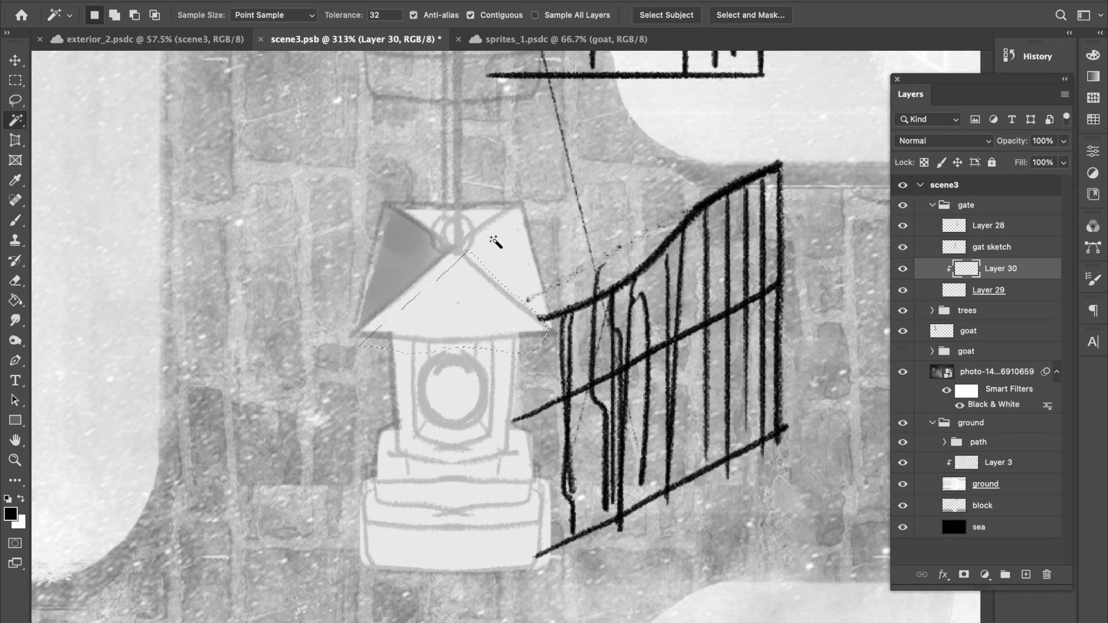
Darken the roof ridge and left face, and add soft grey shading across the roof front
key(b)
drag(399, 206, 469, 209)
drag(404, 219, 427, 260)
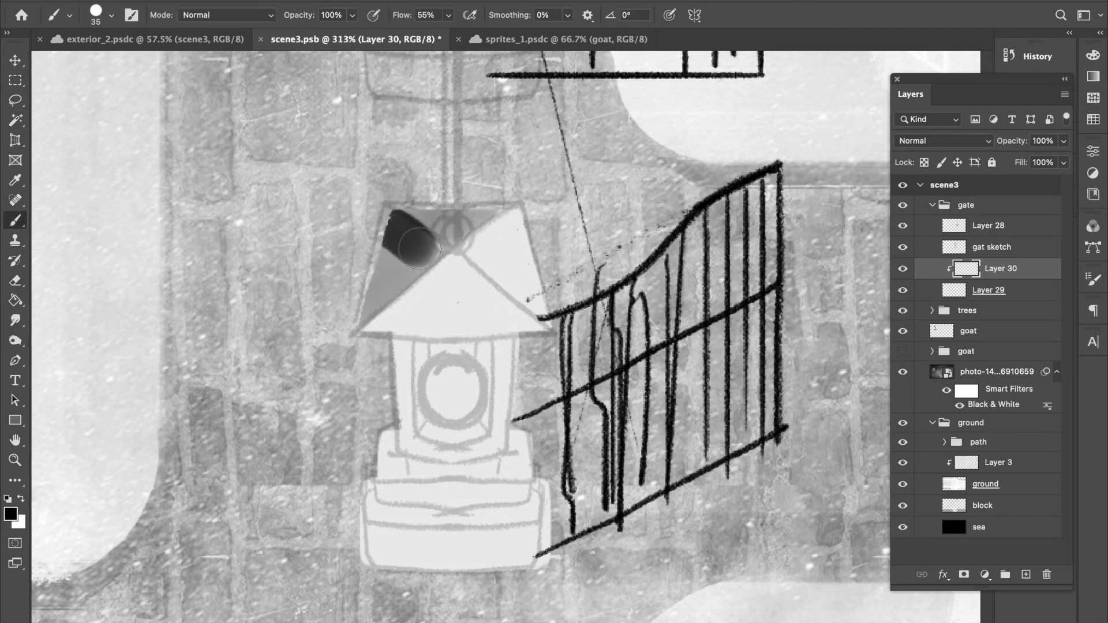
key(ctrl+z)
mouse_move(399, 219)
mouse_down()
mouse_move(397, 261)
mouse_move(439, 243)
mouse_move(456, 215)
mouse_move(388, 269)
mouse_move(382, 247)
mouse_up()
key(ctrl+z)
mouse_move(382, 333)
mouse_down()
mouse_move(451, 266)
mouse_move(423, 341)
mouse_move(441, 274)
mouse_move(421, 289)
mouse_move(439, 261)
mouse_move(388, 224)
mouse_move(422, 250)
mouse_move(392, 257)
mouse_move(412, 268)
mouse_move(381, 331)
mouse_move(435, 318)
mouse_move(457, 286)
mouse_move(522, 333)
mouse_move(460, 327)
mouse_move(515, 332)
mouse_up()
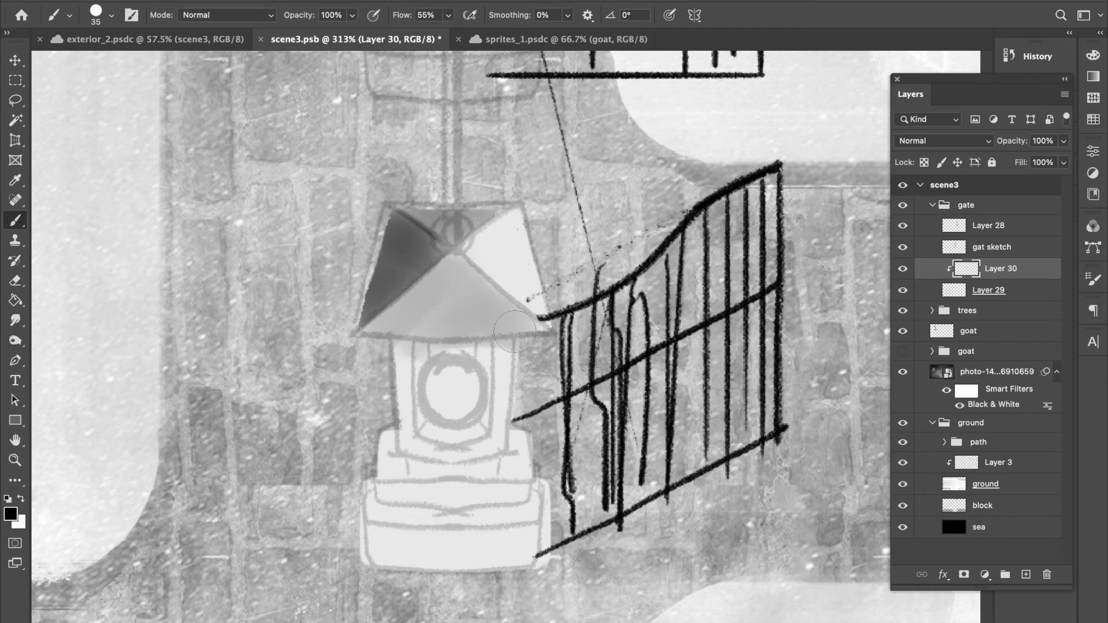
Check the shading against the gat sketch layer, add clipped Layer 31, and trial lantern body strokes
click(903, 248)
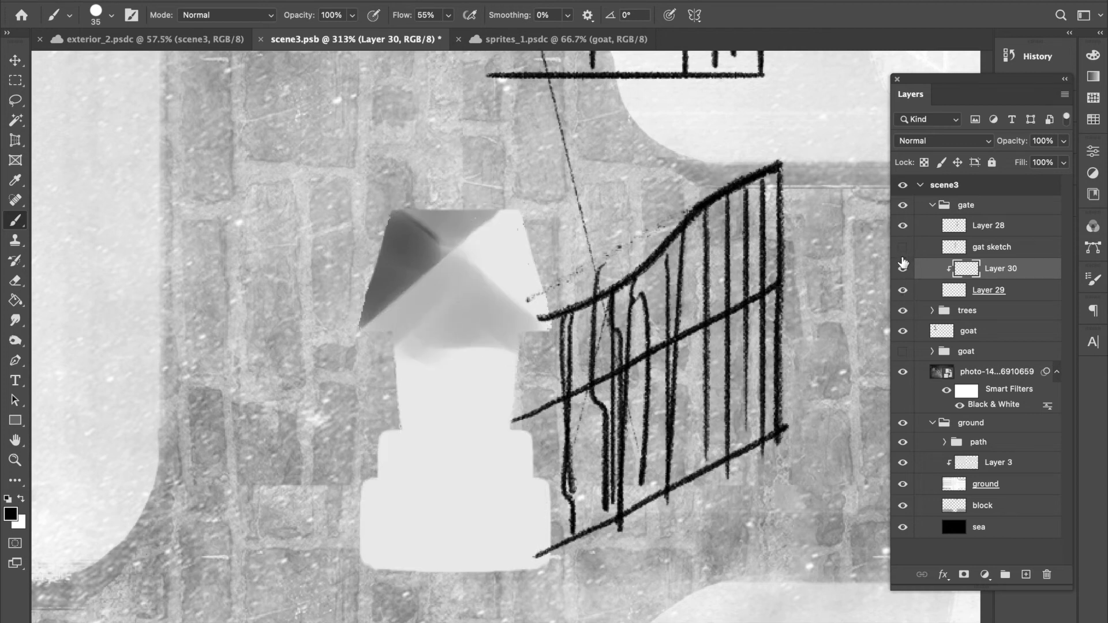
click(904, 247)
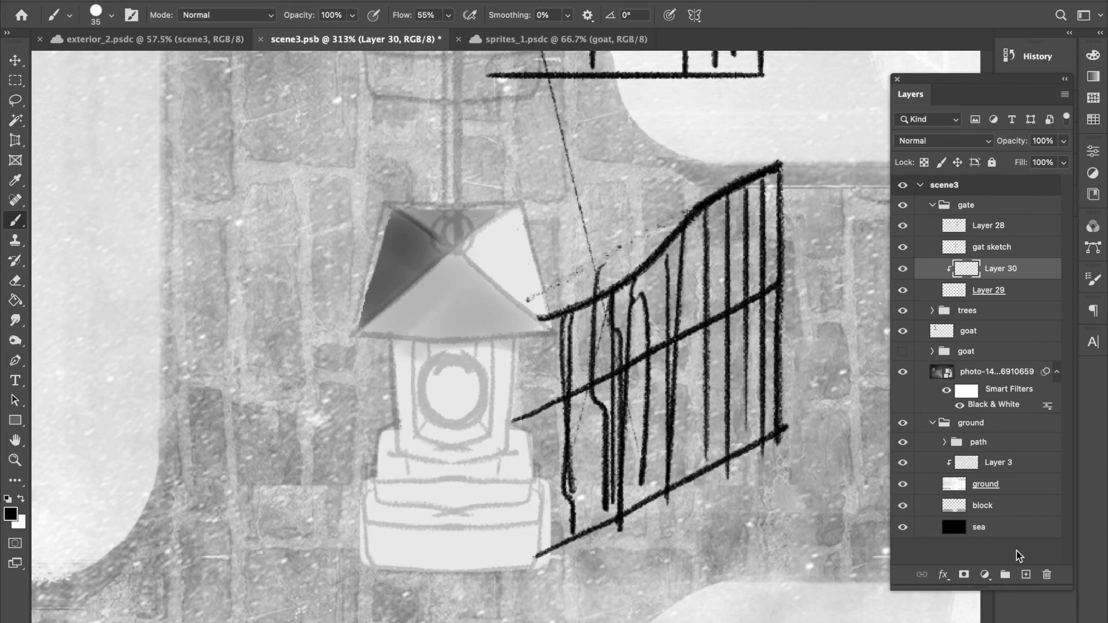
click(1026, 574)
mouse_move(391, 361)
mouse_down()
mouse_move(462, 369)
mouse_move(537, 341)
mouse_up()
key(ctrl+z)
key(ctrl+z)
Paint dark bands across the lantern body on Layer 31
drag(362, 350, 519, 355)
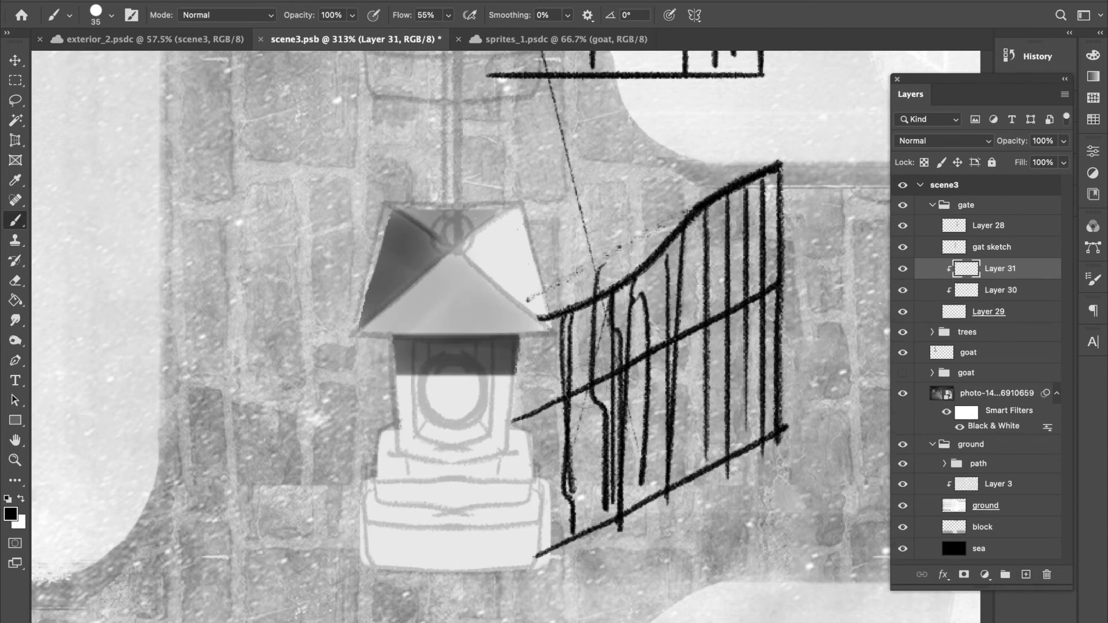
click(903, 248)
click(903, 247)
mouse_move(399, 397)
mouse_down()
mouse_move(496, 398)
mouse_move(508, 422)
mouse_move(412, 435)
mouse_move(439, 398)
mouse_move(398, 543)
mouse_move(513, 450)
mouse_move(404, 554)
mouse_move(468, 480)
mouse_up()
key(ctrl+z)
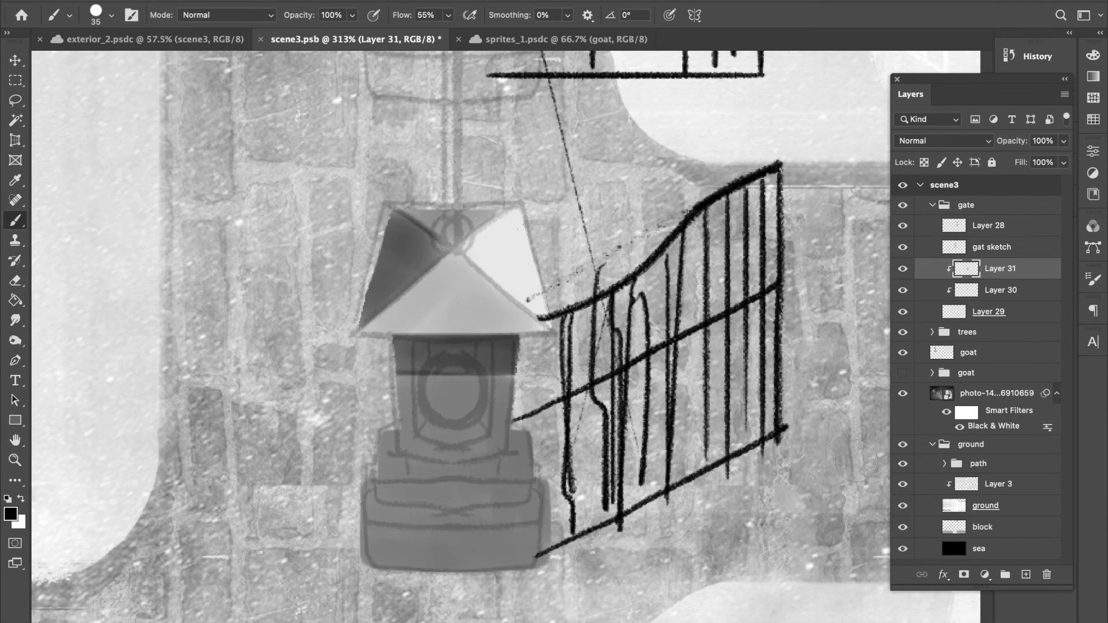
Add clipped Layer 32, darken the base's upper band, and erase its upper-left corner
key(ctrl+shift+alt+n)
key(ctrl+bracketleft)
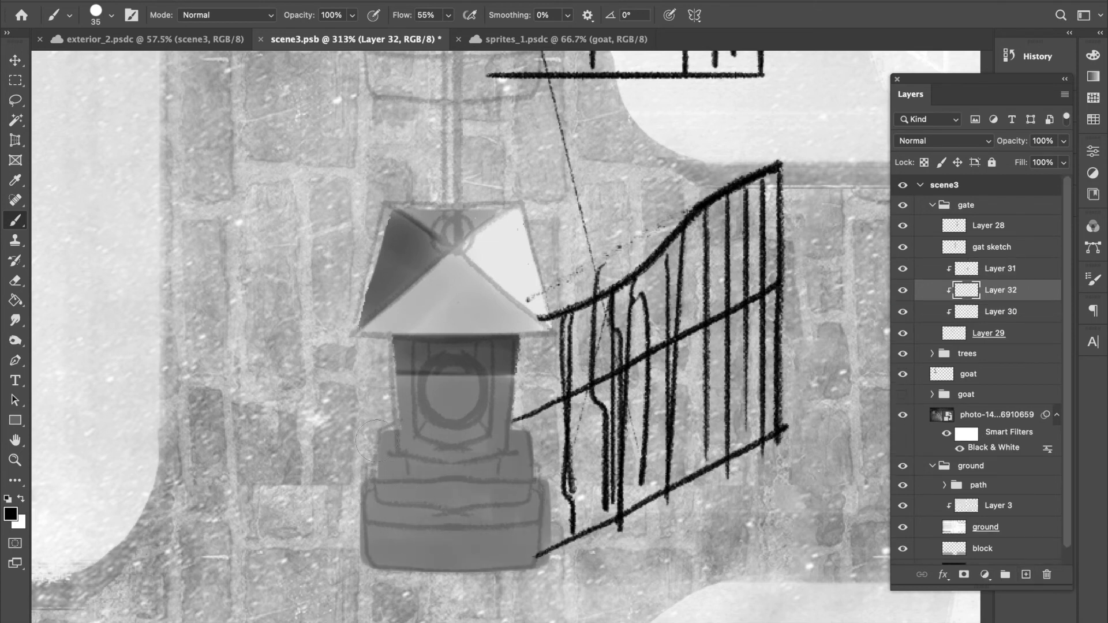
mouse_move(376, 441)
mouse_down()
mouse_move(433, 464)
mouse_move(520, 467)
mouse_move(523, 415)
mouse_up()
key(e)
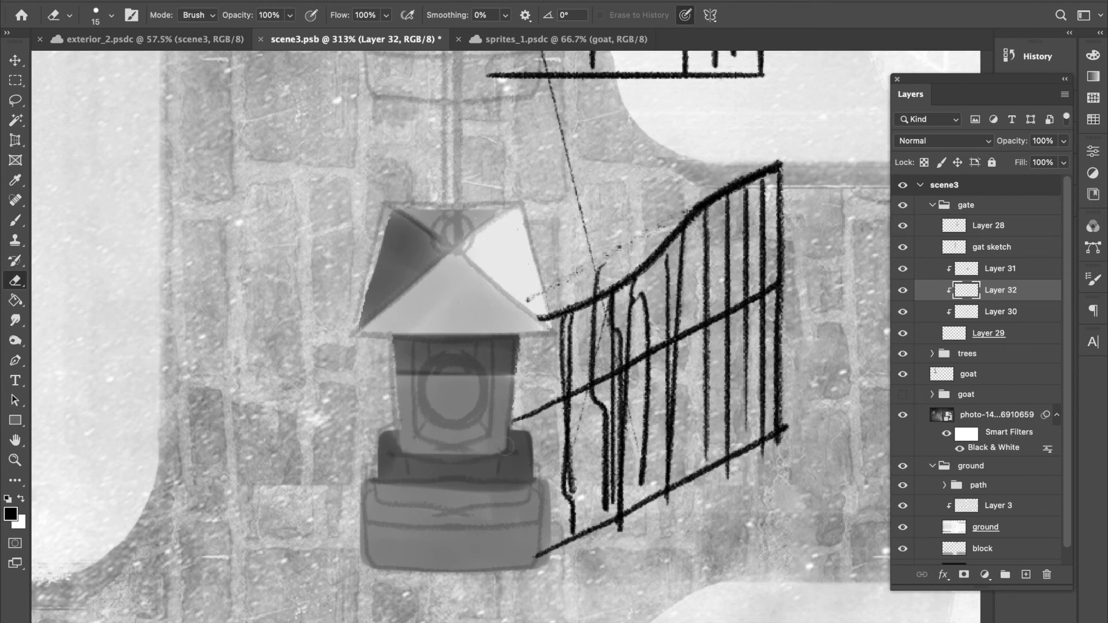
click(903, 247)
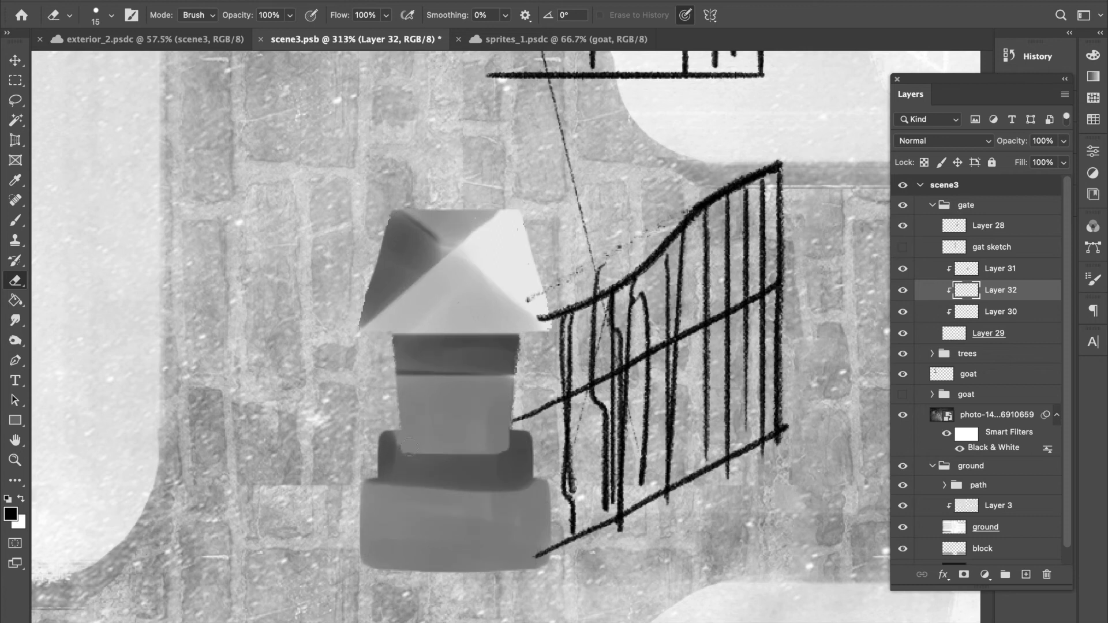
drag(409, 446, 402, 444)
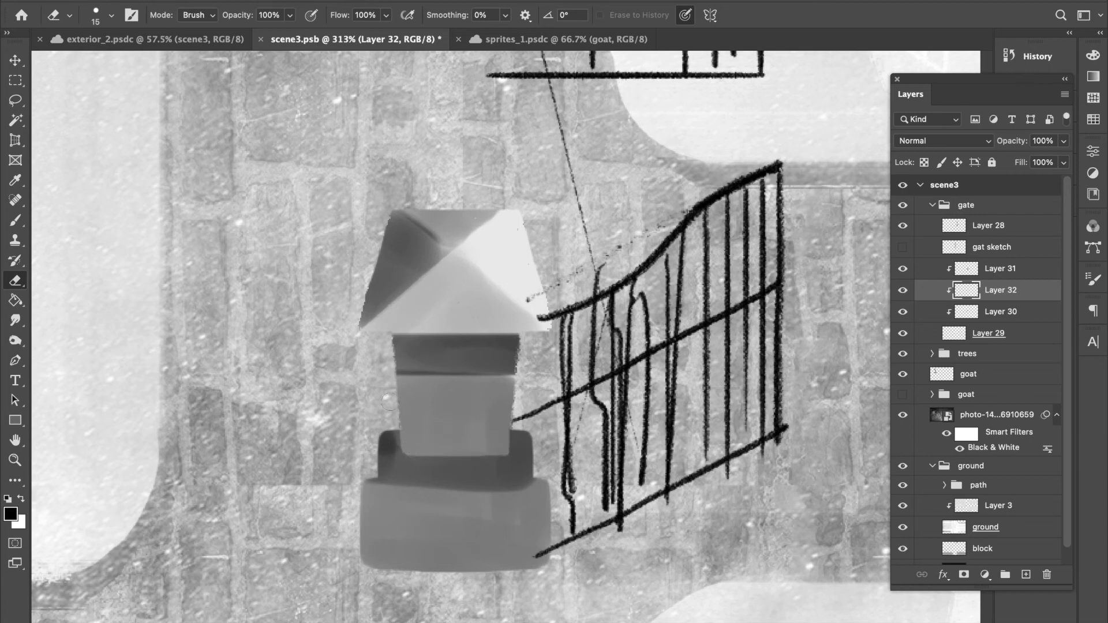
click(903, 247)
key(b)
Try shading the base and its lower band dark, undoing the strokes
drag(369, 491, 545, 502)
key(ctrl+z)
drag(347, 543, 550, 545)
key(ctrl+z)
mouse_move(350, 542)
mouse_down()
mouse_move(551, 545)
mouse_move(378, 545)
mouse_move(533, 545)
mouse_up()
key(ctrl+z)
Try erasing along the base's top edge, then restore the gat sketch layer and save the scene
click(903, 248)
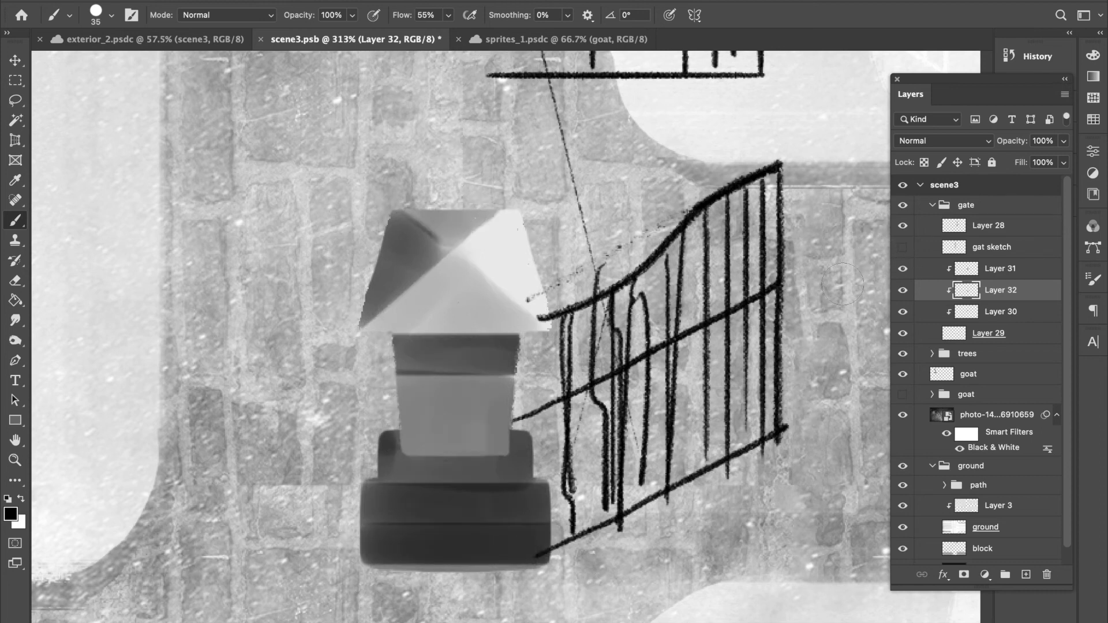
key(e)
key(ctrl+z)
drag(384, 484, 503, 484)
key(ctrl+z)
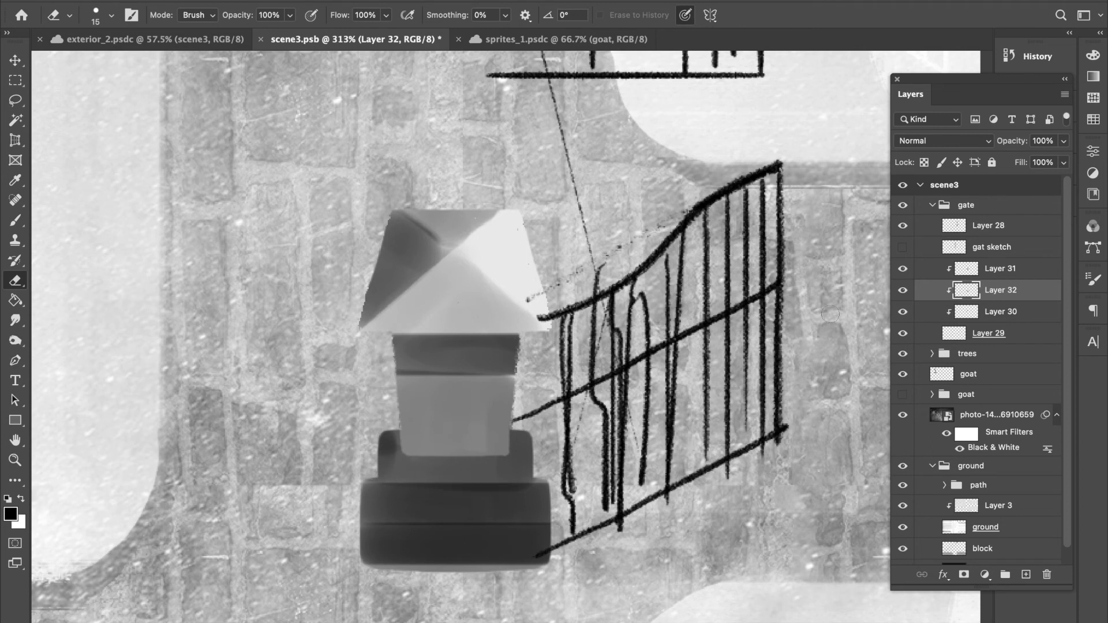
click(902, 248)
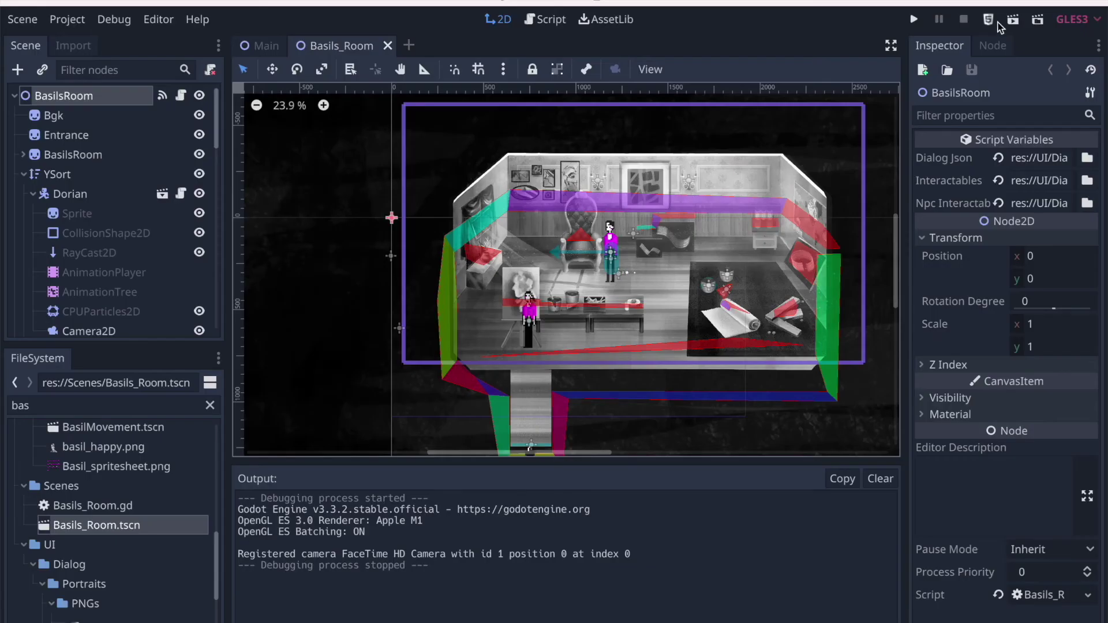
key(super+s)
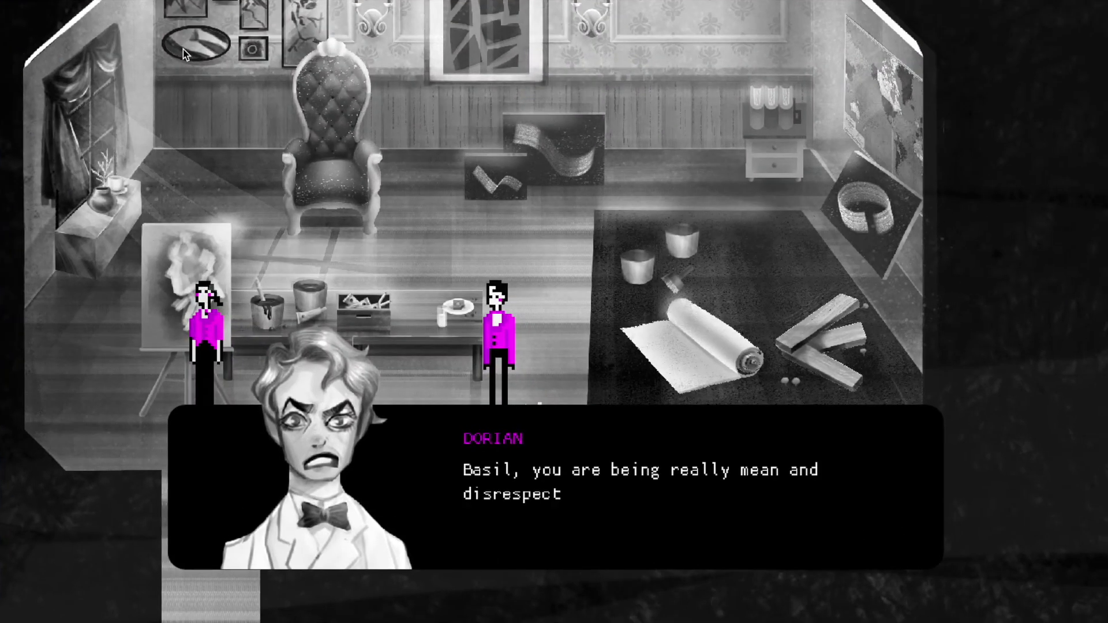
Advance through Dorian and Basil's exchange of lines until Henry enters the room
key(space)
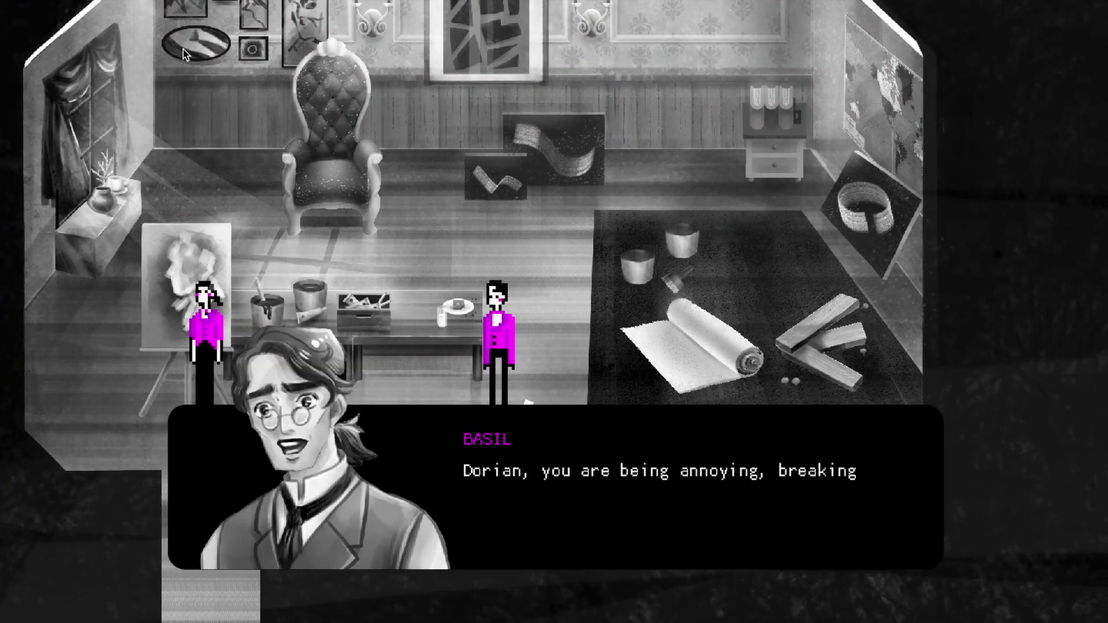
key(space)
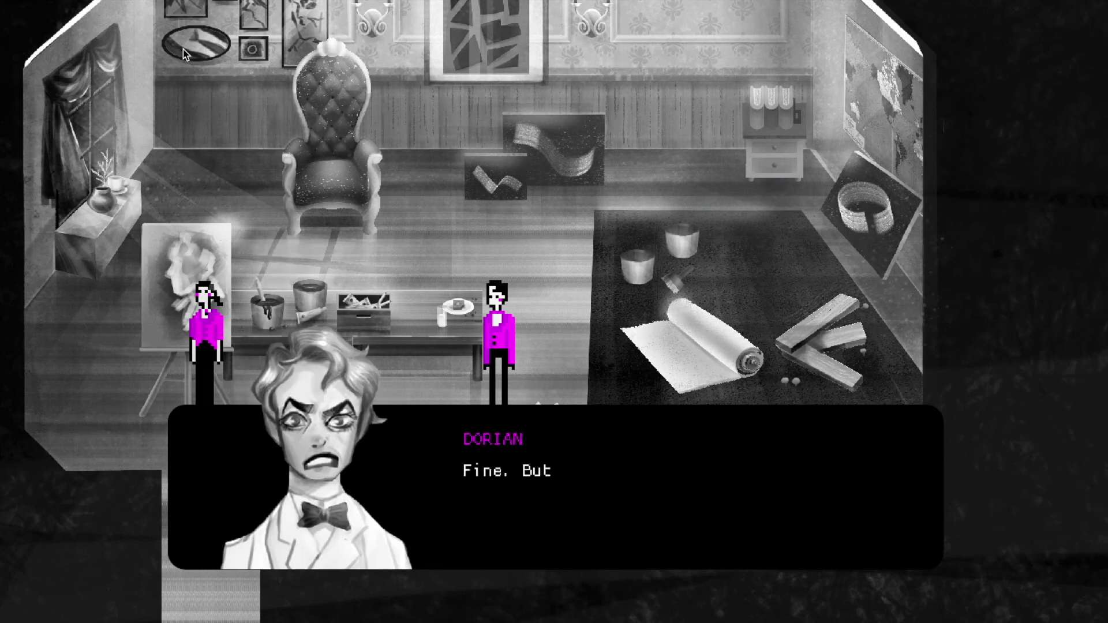
key(space)
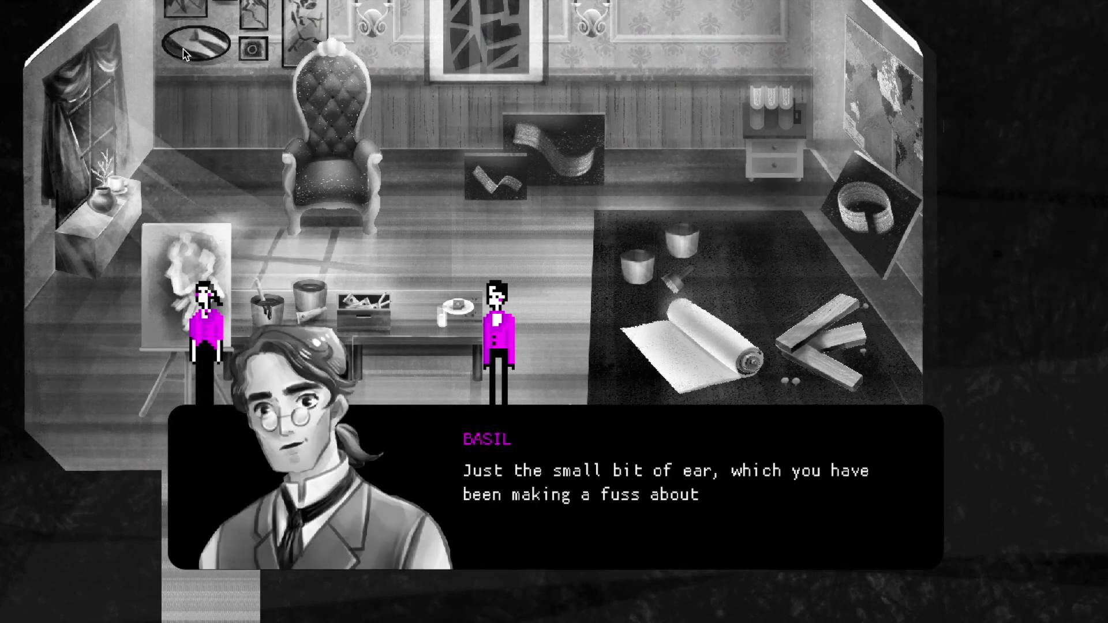
key(space)
key(space)
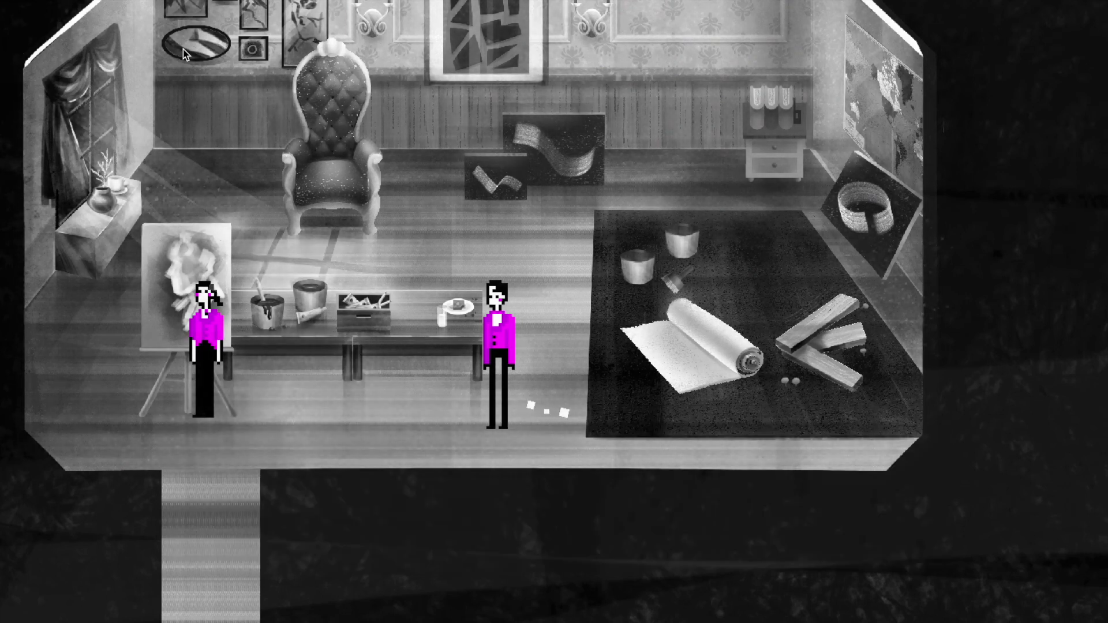
key(space)
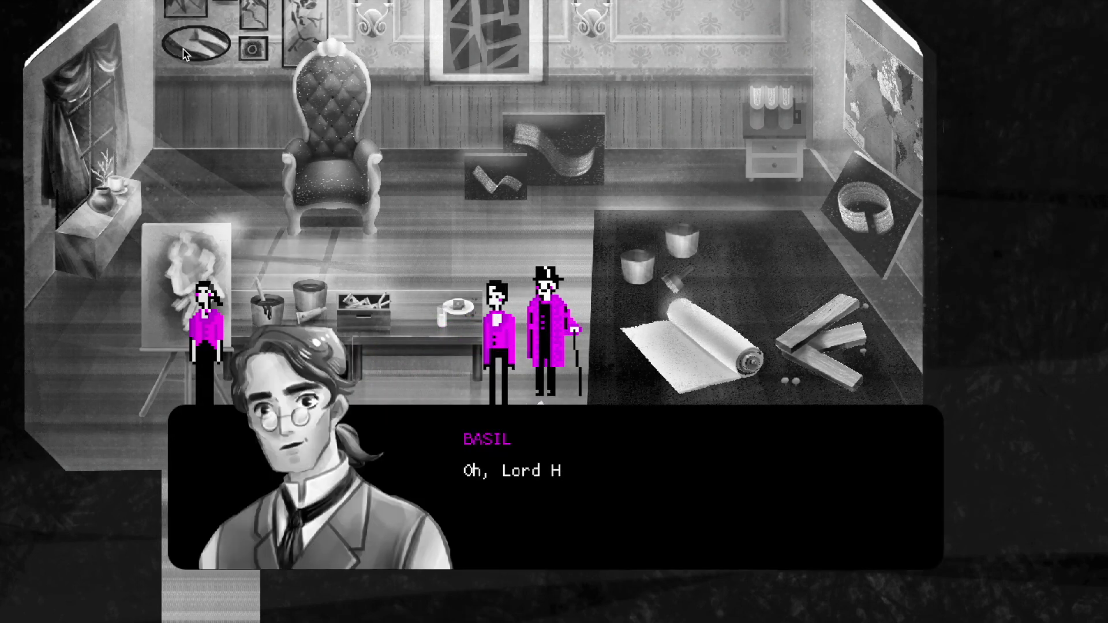
Advance through Henry's greeting and pick the art gallery answer at the first choice
click(182, 50)
click(183, 49)
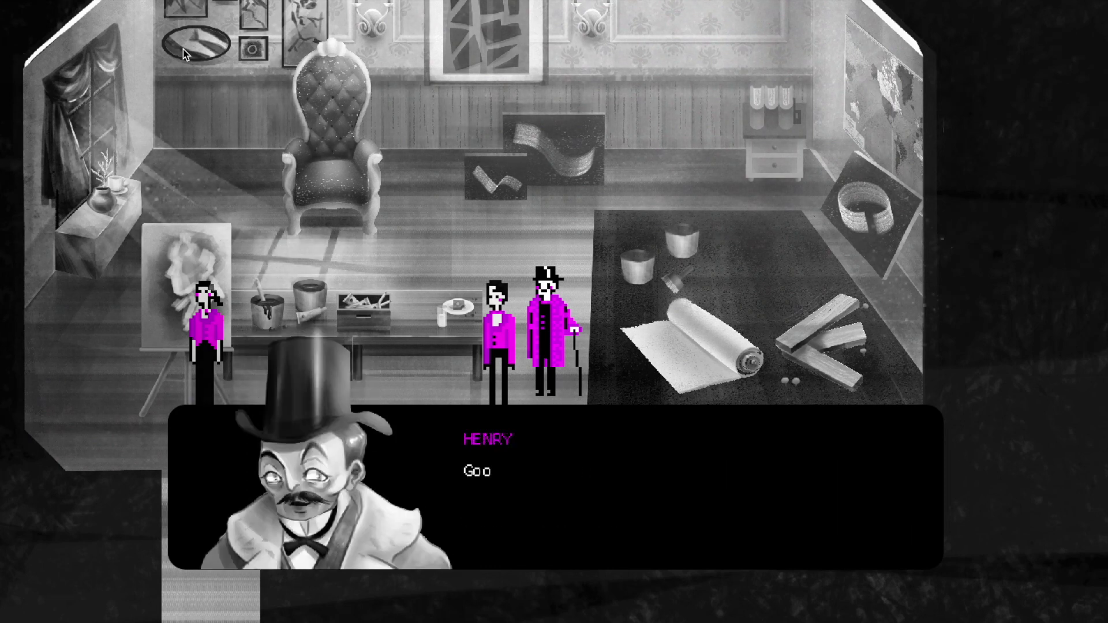
click(183, 50)
click(183, 50)
click(182, 50)
click(182, 50)
click(182, 50)
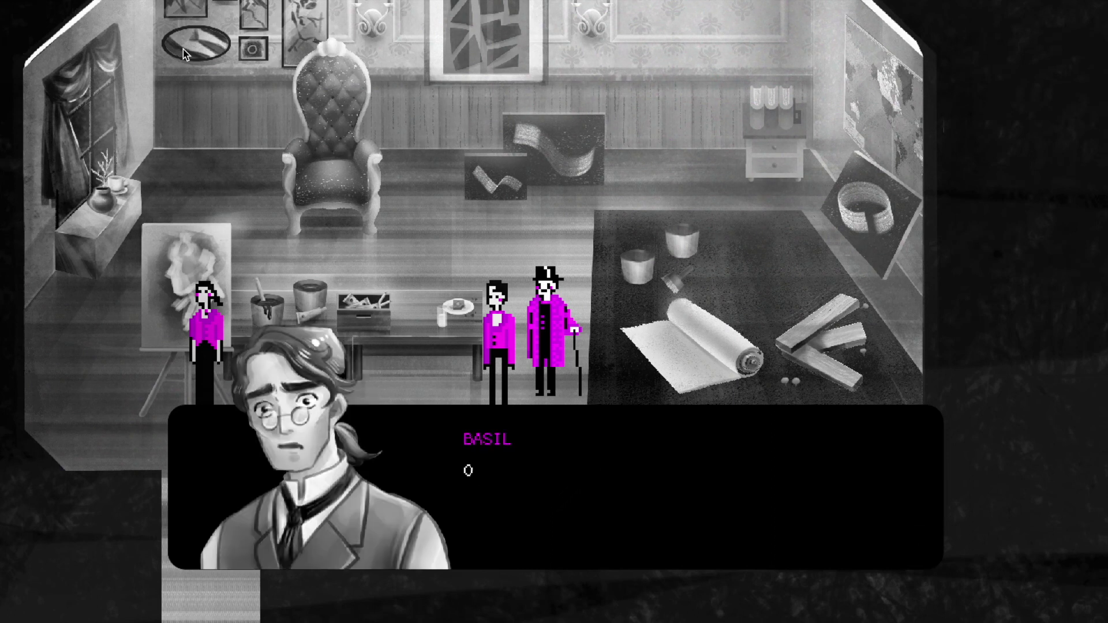
click(397, 213)
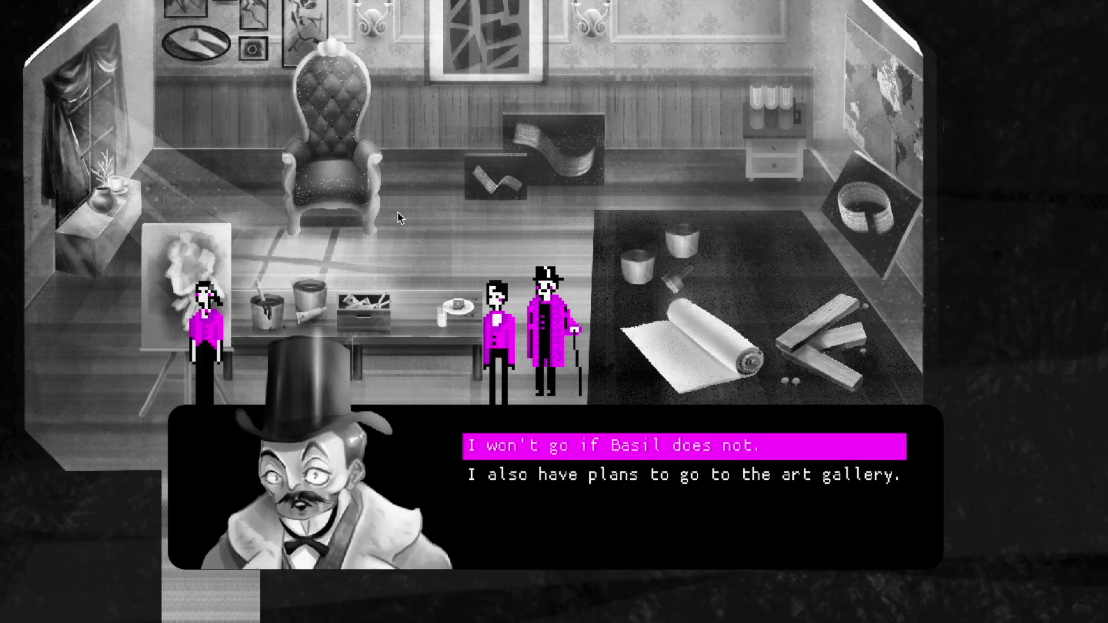
key(Down)
key(Up)
key(Down)
key(Return)
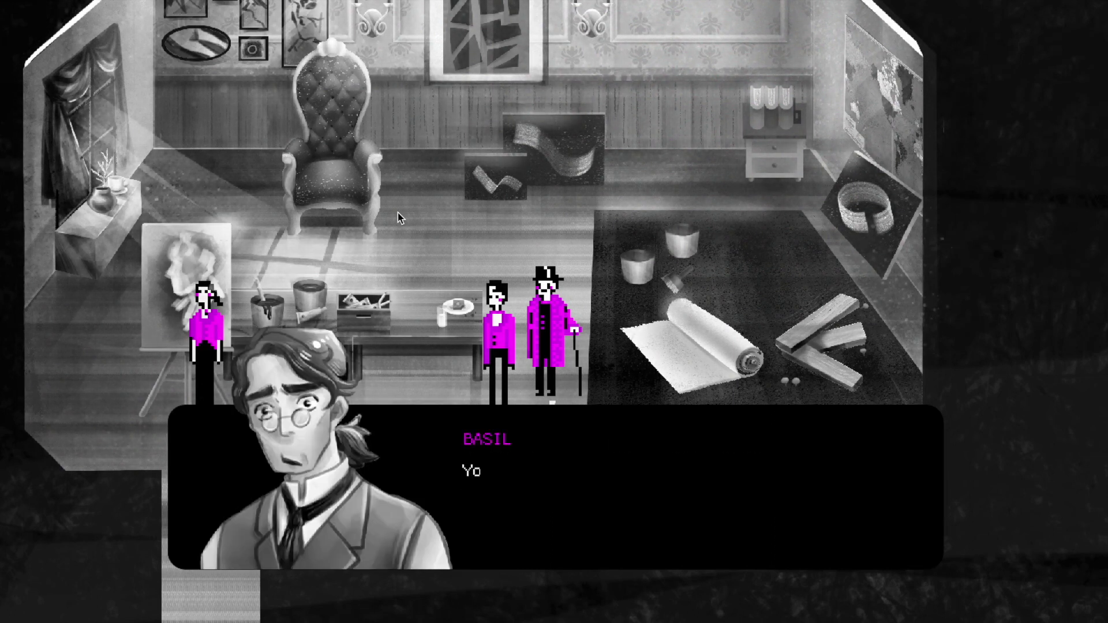
Continue to Henry's offer to join and answer "Sorry, it's a date."
click(398, 213)
click(397, 213)
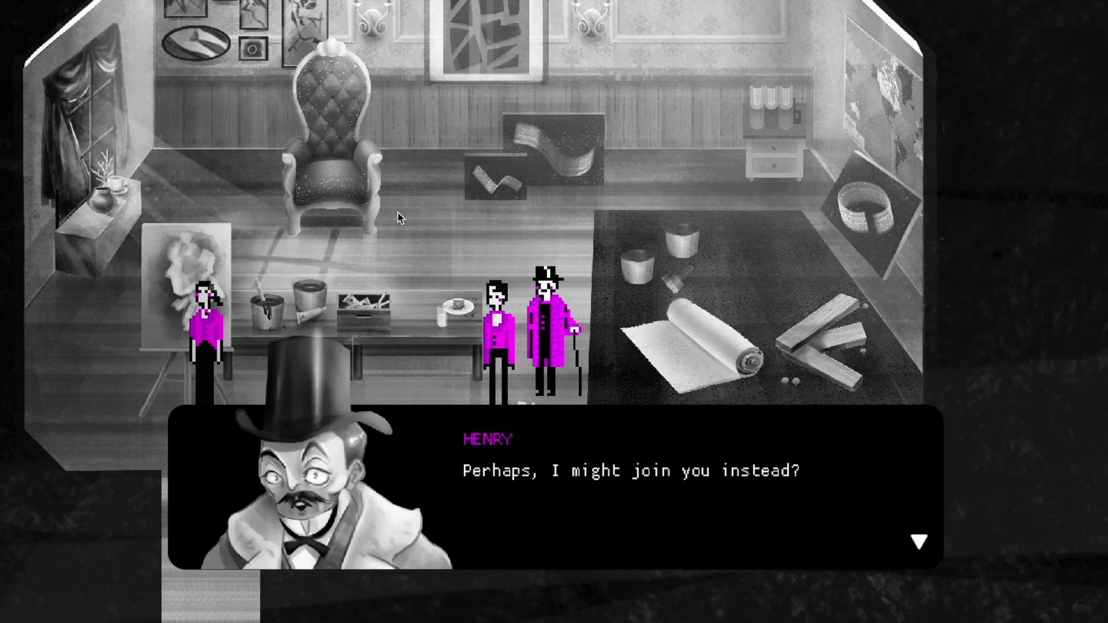
click(398, 214)
key(Down)
key(Return)
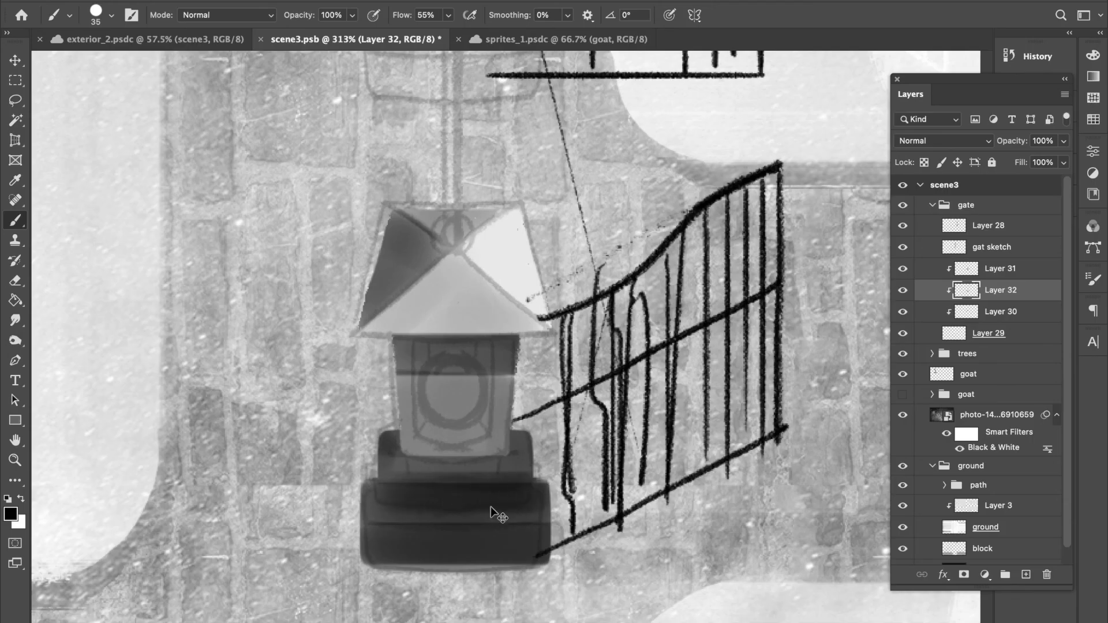
Fill a black rectangle across the base's upper band and brush the lower band darker
key(m)
drag(382, 483, 534, 506)
key(alt+BackSpace)
key(b)
key(m)
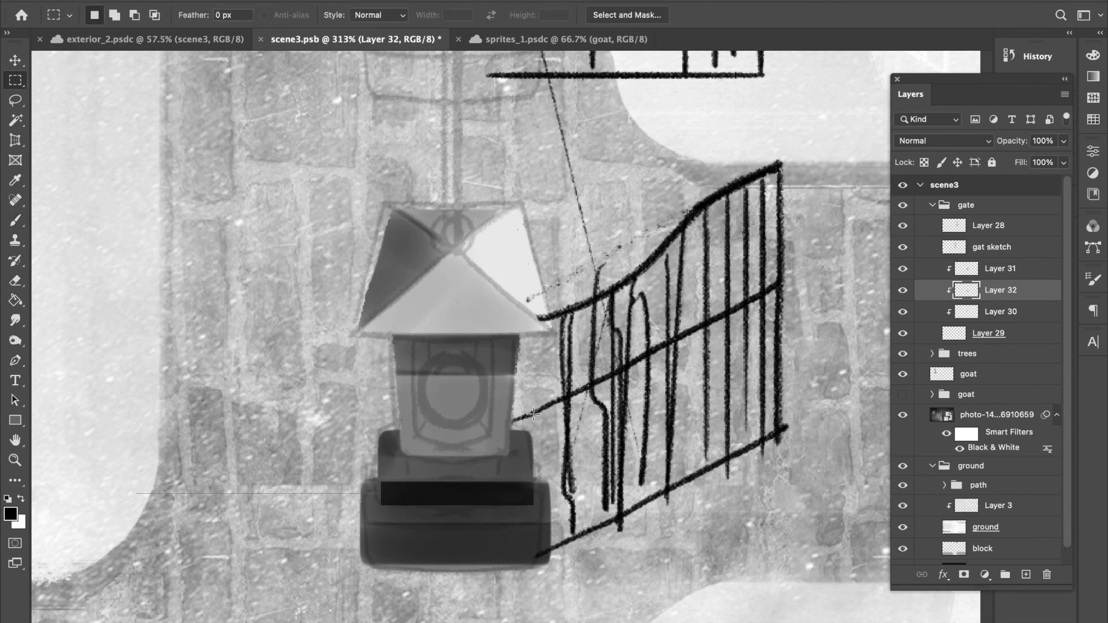
key(b)
drag(408, 552, 558, 580)
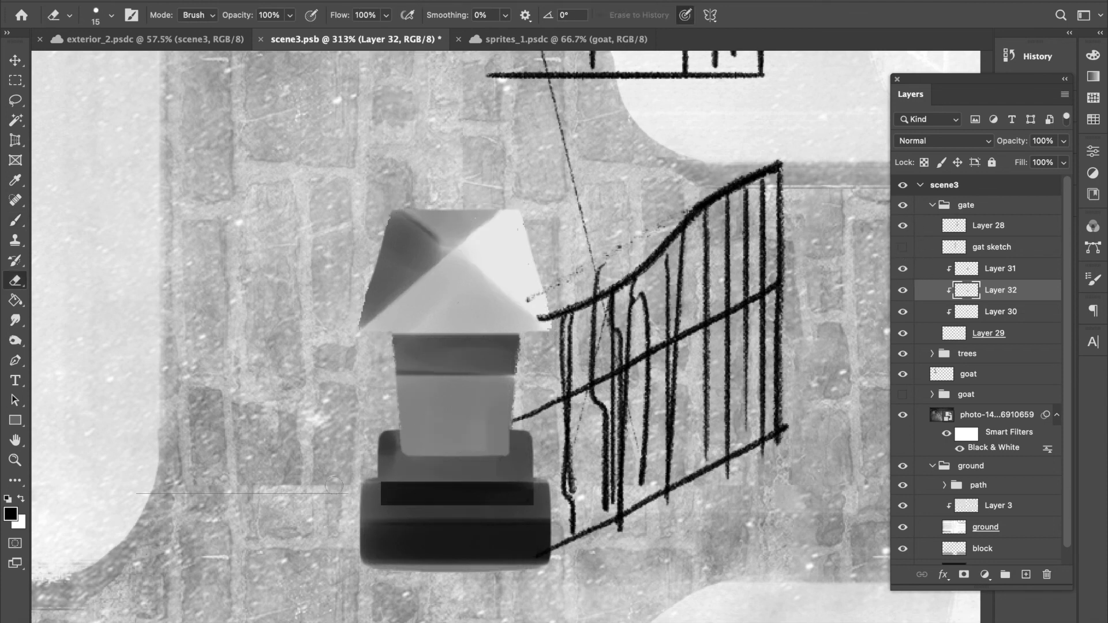
Select the Hard Round Pressure Size brush and sample a colour from the lantern base
click(111, 15)
click(122, 383)
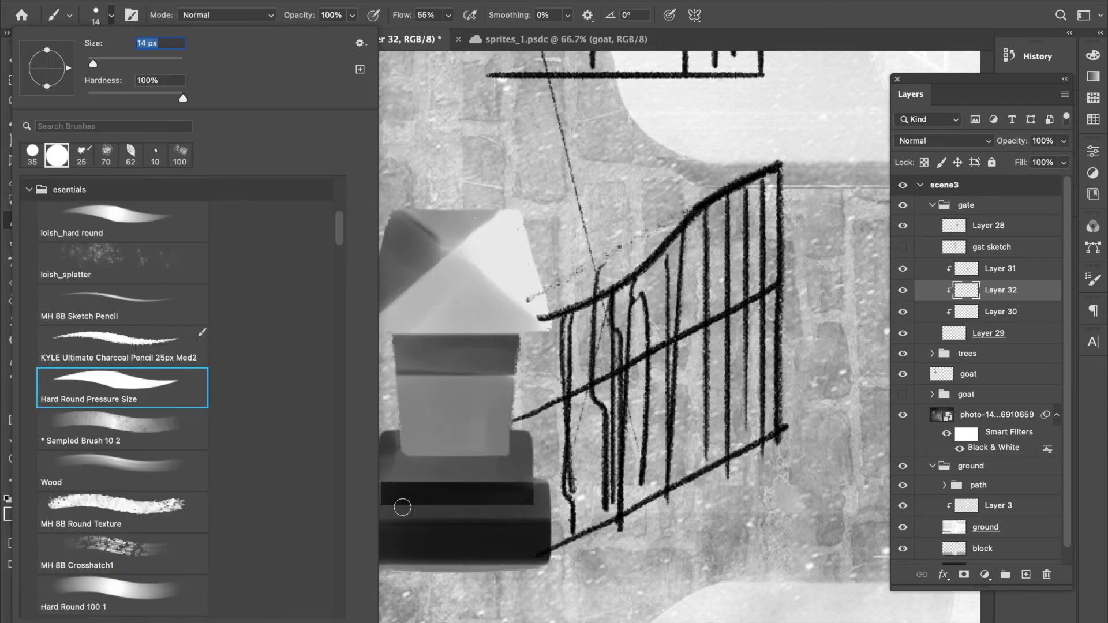
click(402, 507)
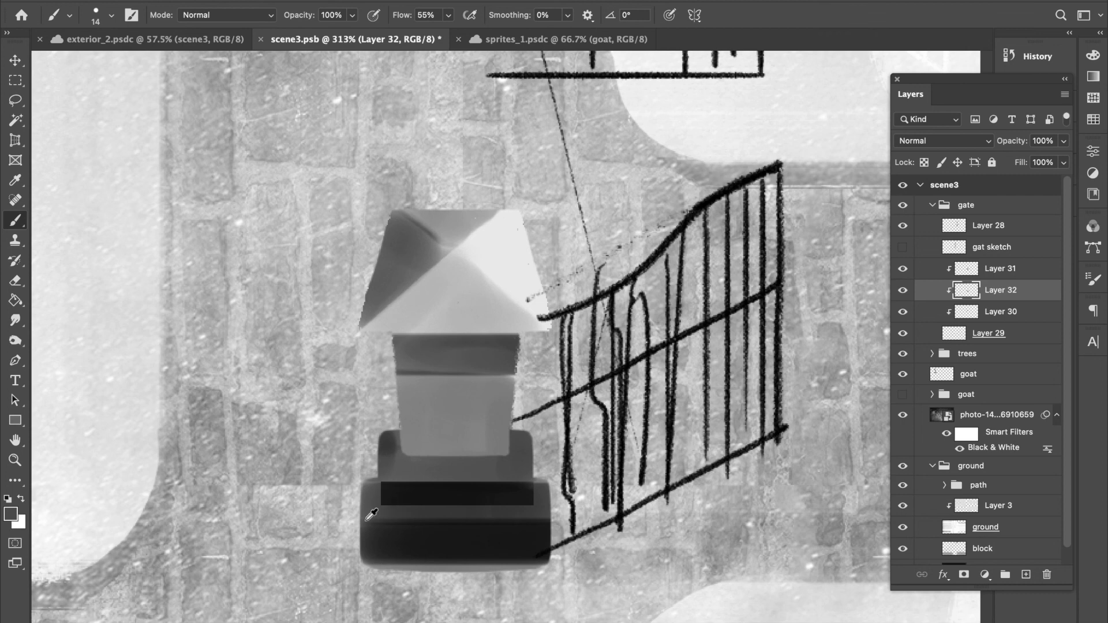
alt+click(368, 519)
alt+scroll(375, 480, down, 5)
alt+scroll(375, 480, up, 5)
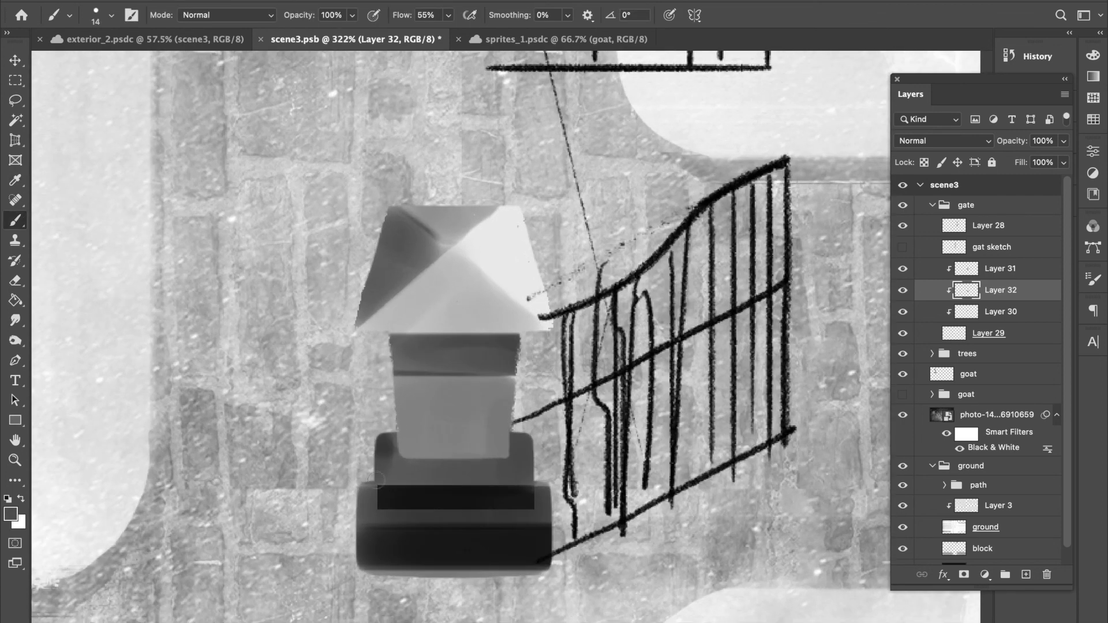
right_click(338, 469)
key(Escape)
Switch to Layer 29 with the Eraser tool
click(954, 335)
key(e)
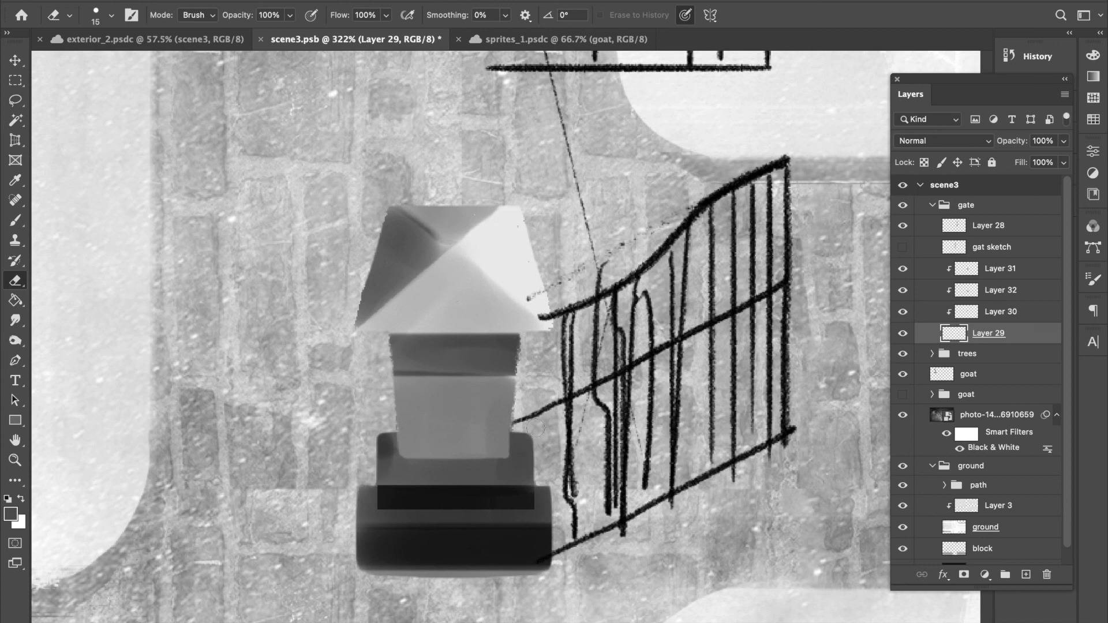
alt+scroll(537, 410, down, 3)
alt+scroll(347, 496, up, 3)
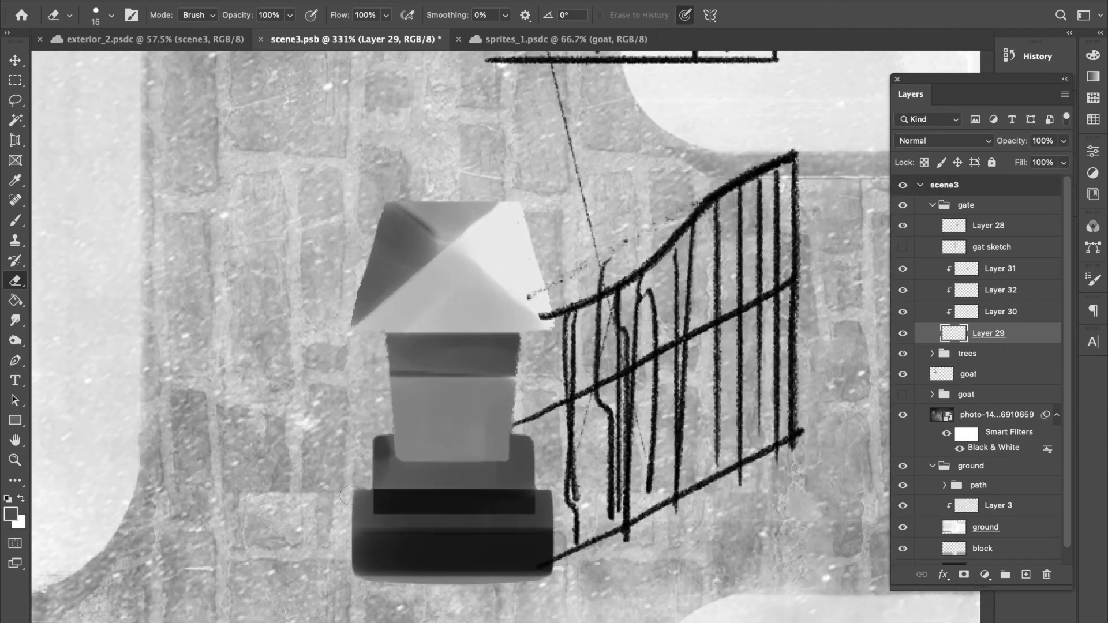